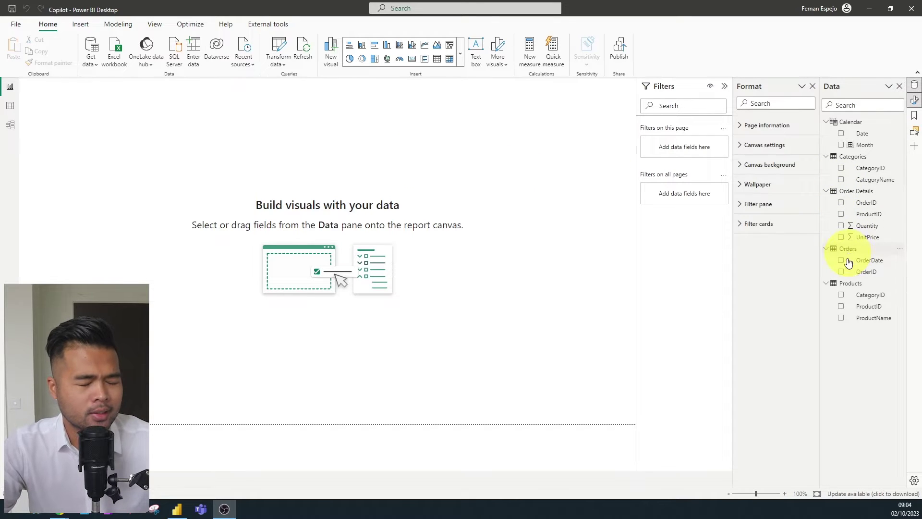
# Examine the data in the Order Details, Categories, Products, Orders, Calendar and Calculations tables in table view
pyautogui.click(10, 107)
pyautogui.click(836, 160)
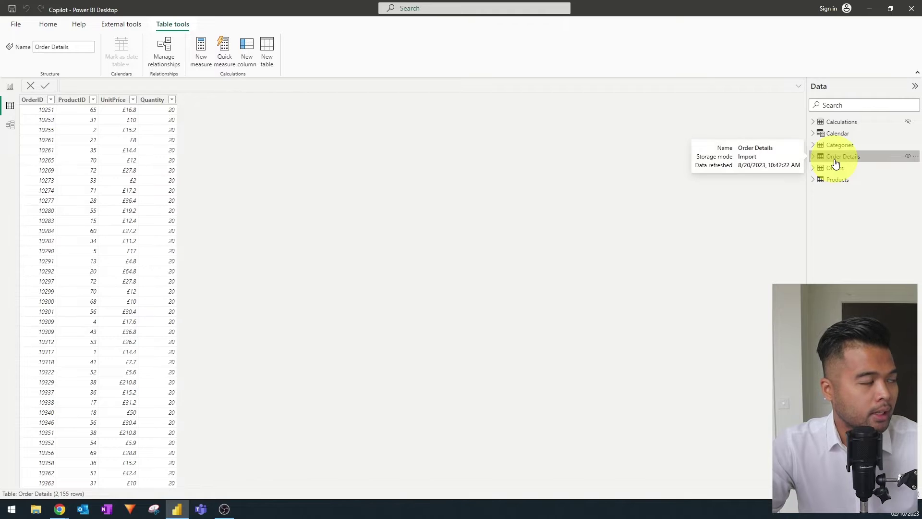
pyautogui.click(838, 146)
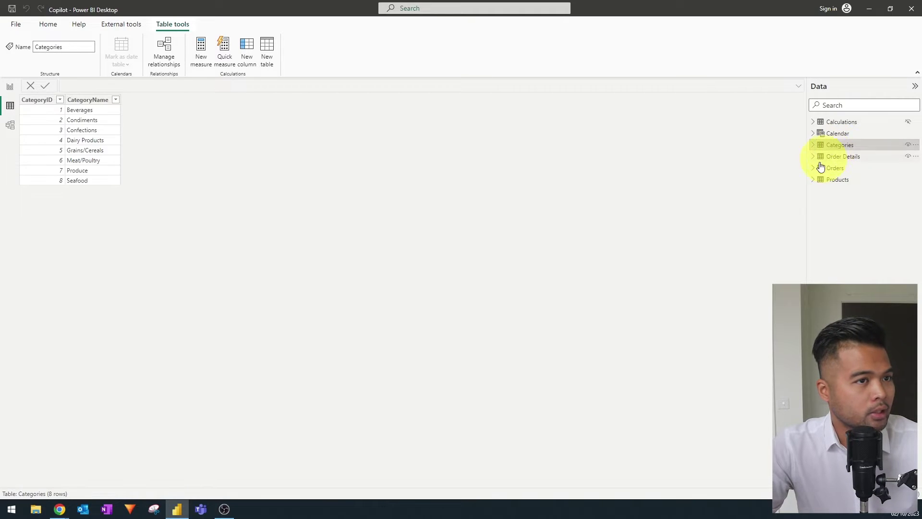
pyautogui.click(849, 180)
pyautogui.click(847, 170)
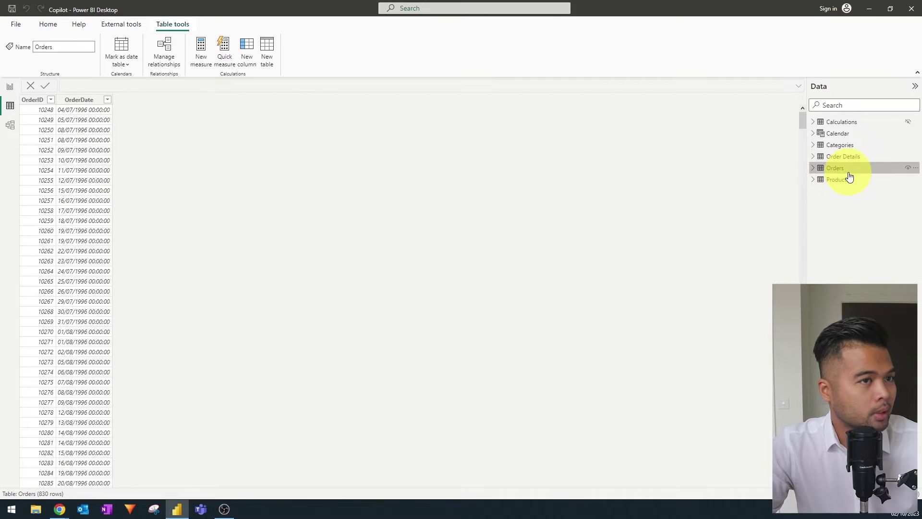
pyautogui.click(849, 136)
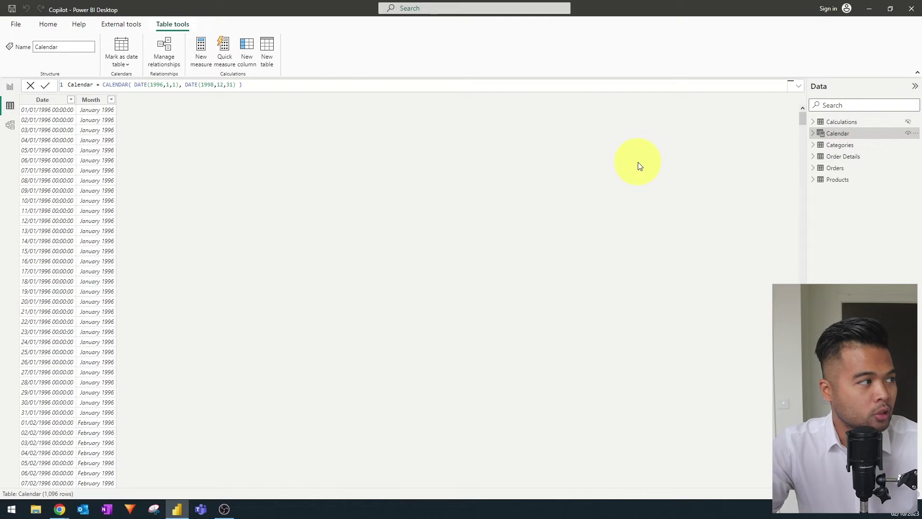
pyautogui.click(839, 123)
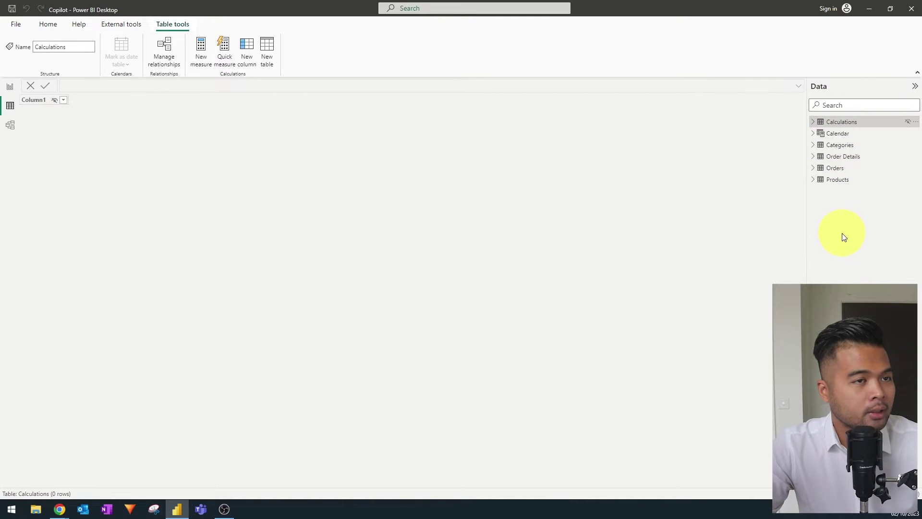
pyautogui.click(814, 122)
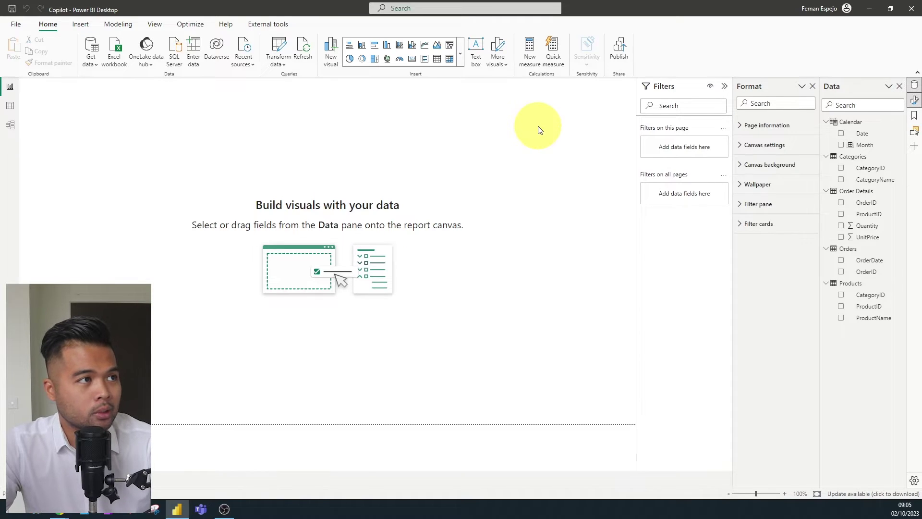
# Start a quick measure in the report using Suggestions with Copilot
pyautogui.click(553, 59)
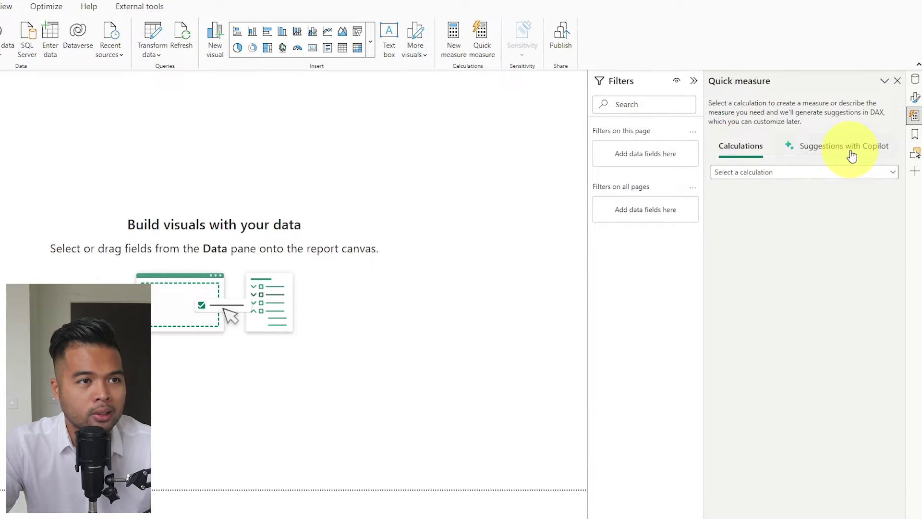
pyautogui.click(852, 156)
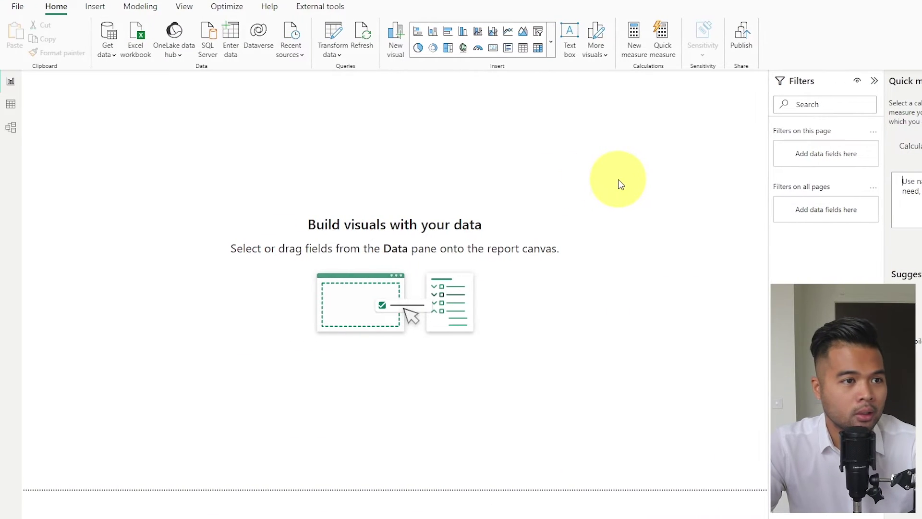
# Review the global preview features and the global and current-file data load settings in the program options
pyautogui.click(20, 9)
pyautogui.click(72, 193)
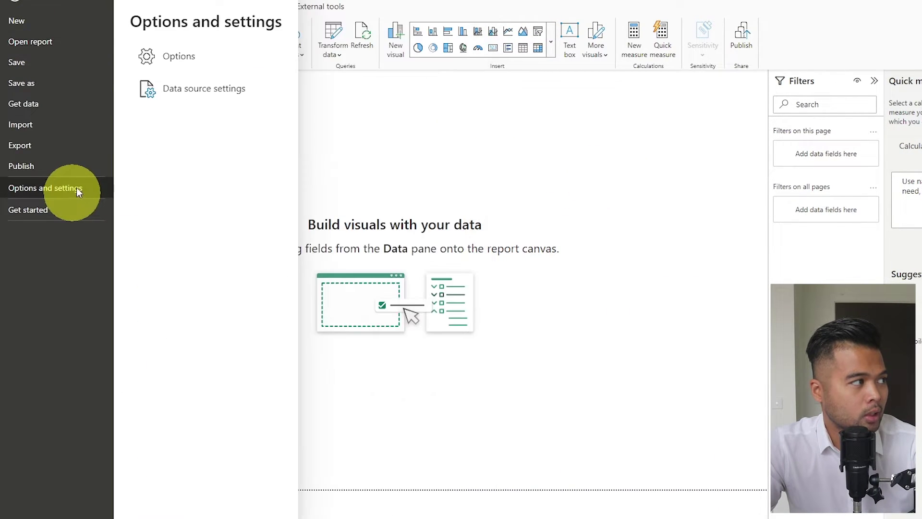
pyautogui.click(188, 66)
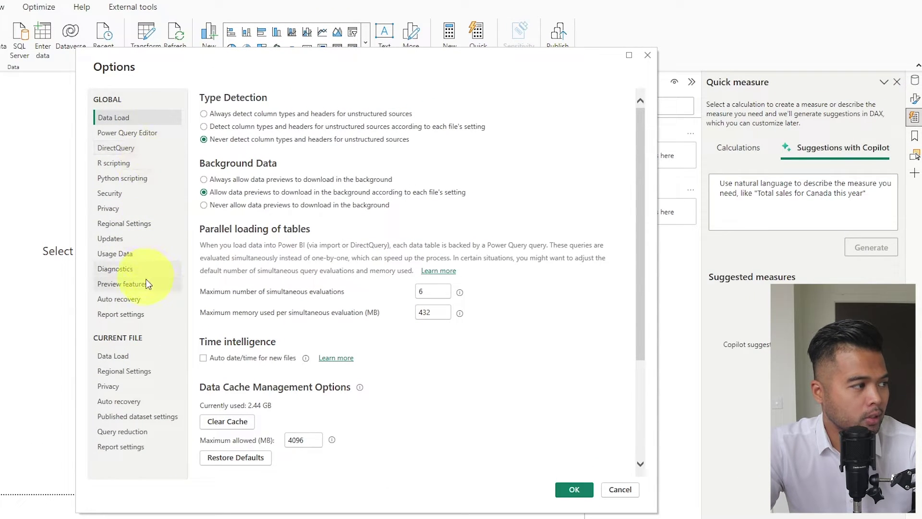
pyautogui.click(147, 285)
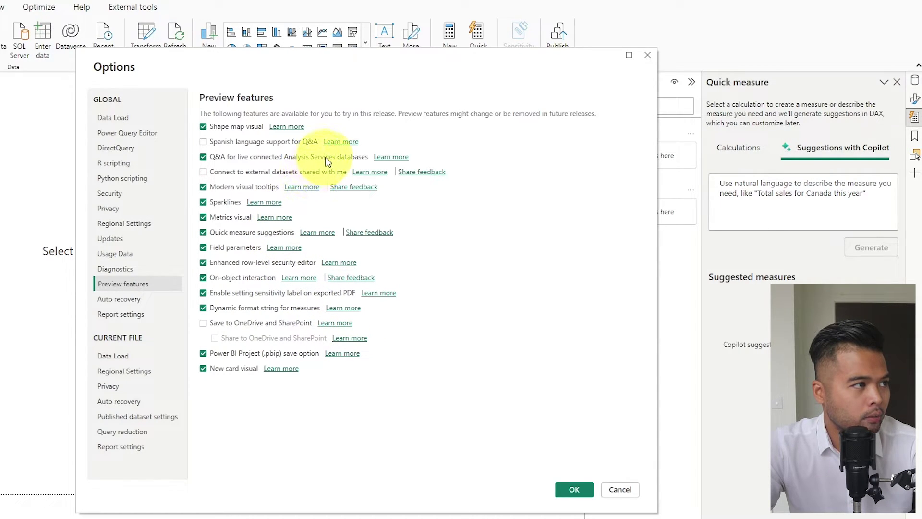
pyautogui.click(136, 118)
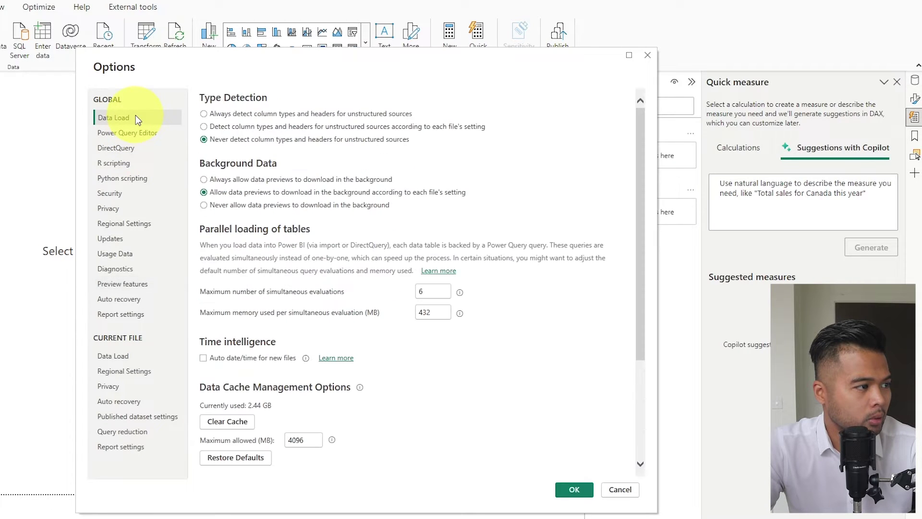
pyautogui.click(142, 356)
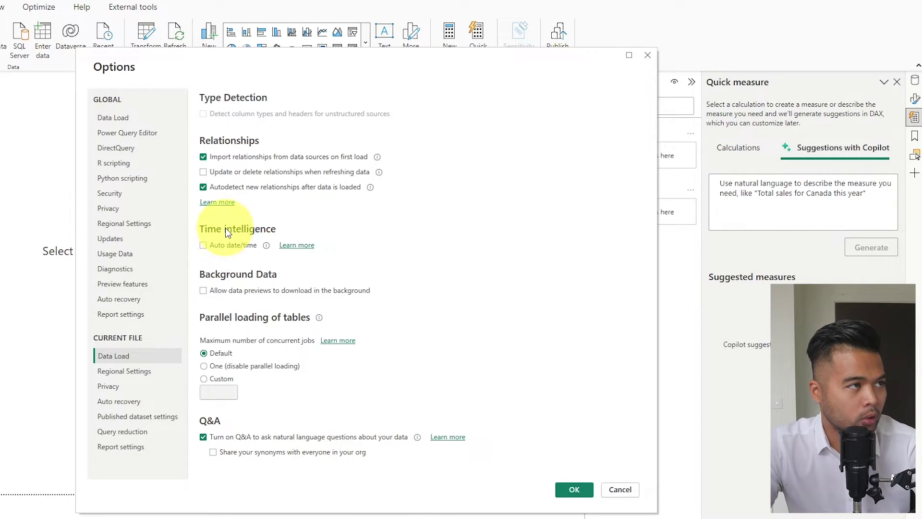
pyautogui.click(139, 283)
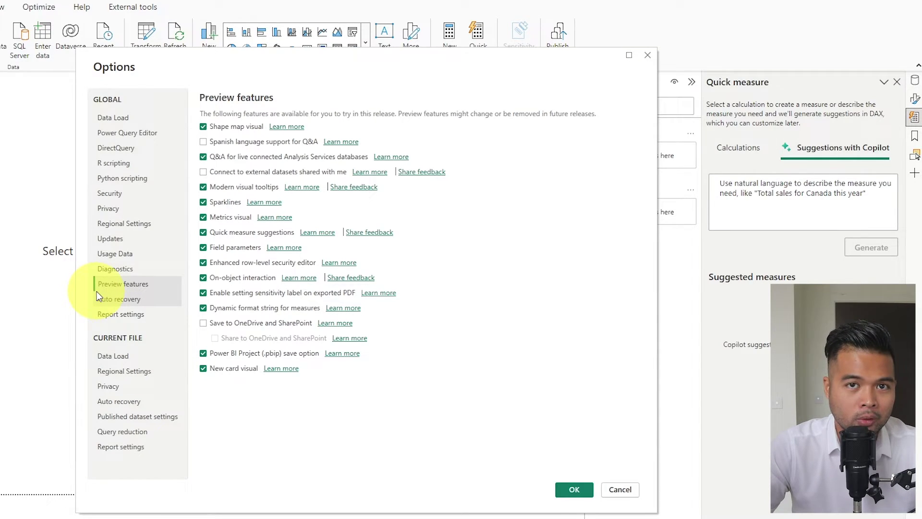
# Switch to the Power BI service in Chrome and open the admin portal's tenant settings
pyautogui.moveTo(59, 509)
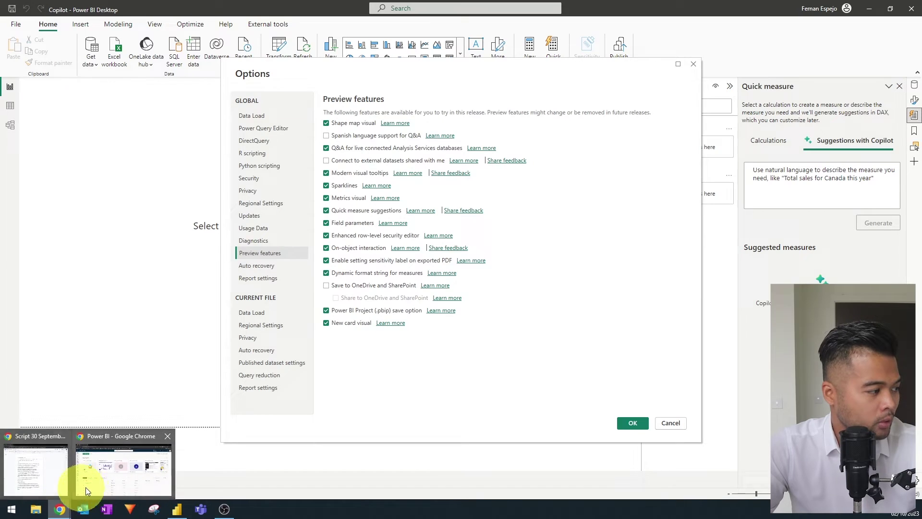
pyautogui.click(87, 490)
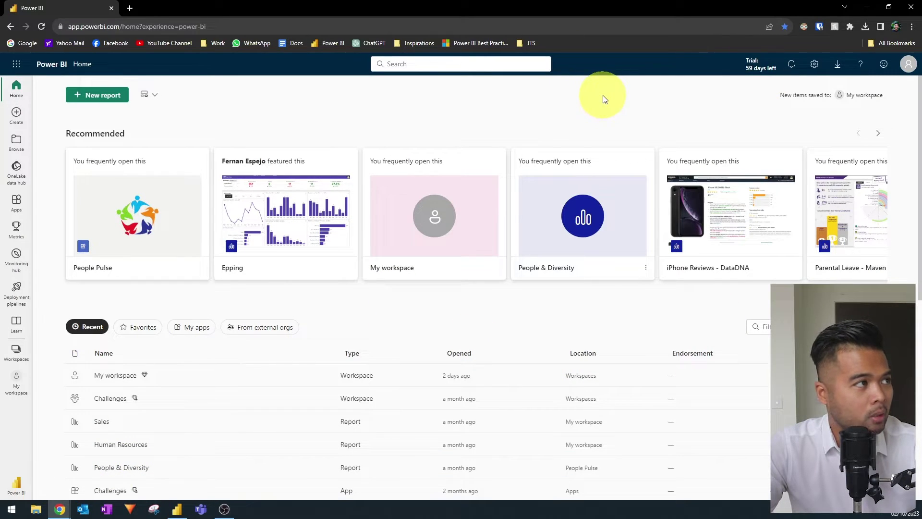
pyautogui.click(815, 65)
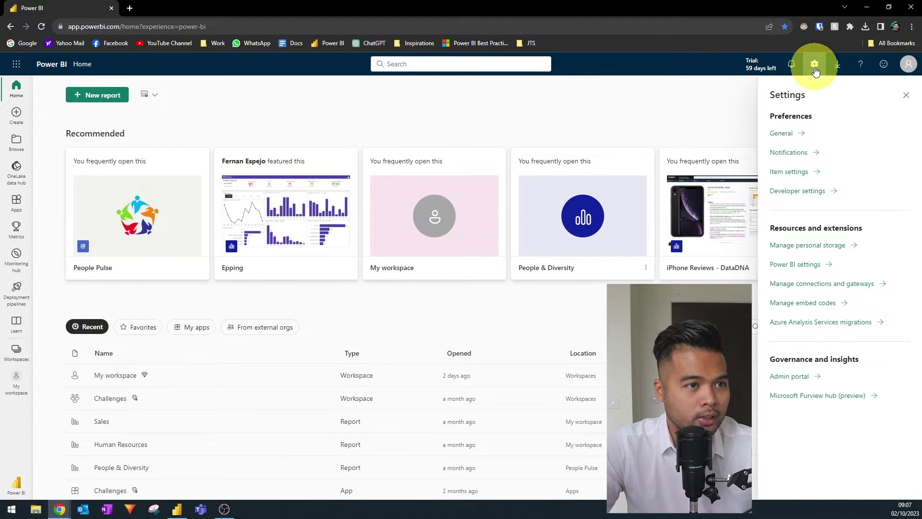
pyautogui.click(805, 378)
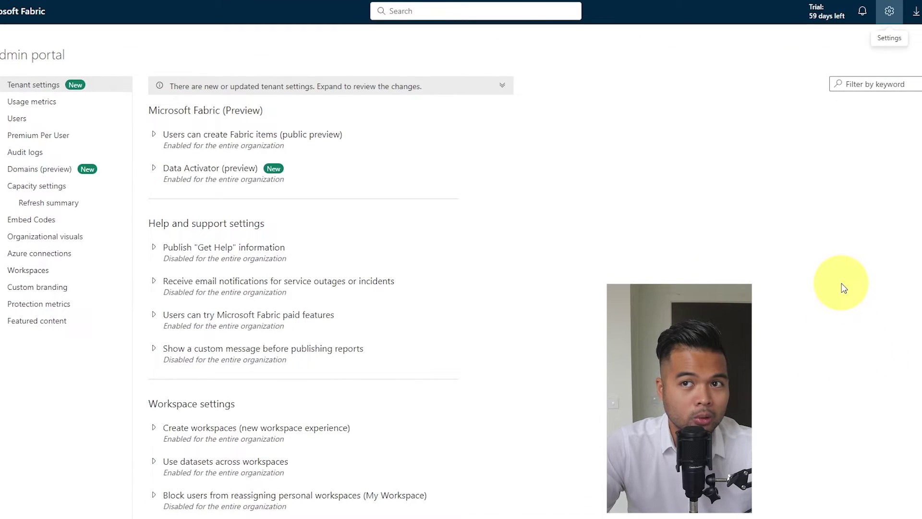
# Filter the tenant settings by "quick" and inspect the quick measure suggestions and user data geography settings
pyautogui.click(879, 84)
pyautogui.write('quick')
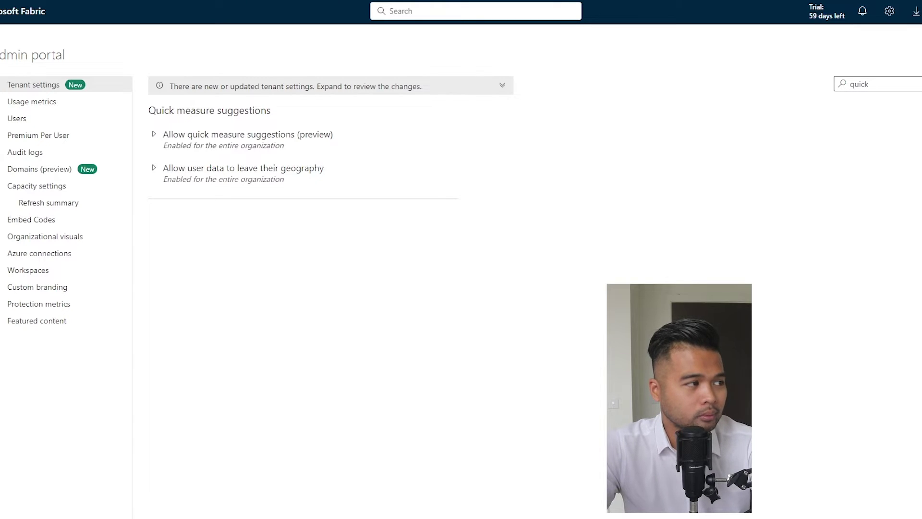
pyautogui.click(255, 146)
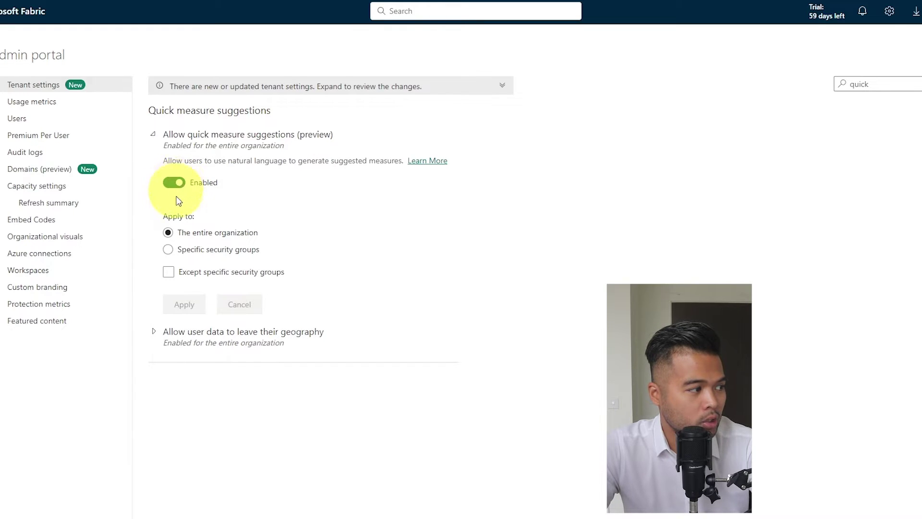
pyautogui.click(206, 336)
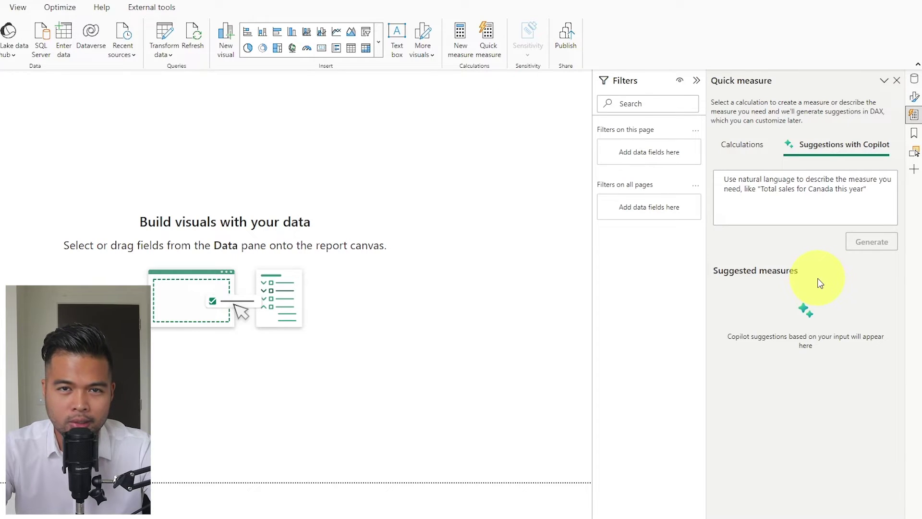
# Enter the Copilot measure prompt "give me the sumx of order details * quantity" in Power BI Desktop
pyautogui.click(789, 189)
pyautogui.write('giv')
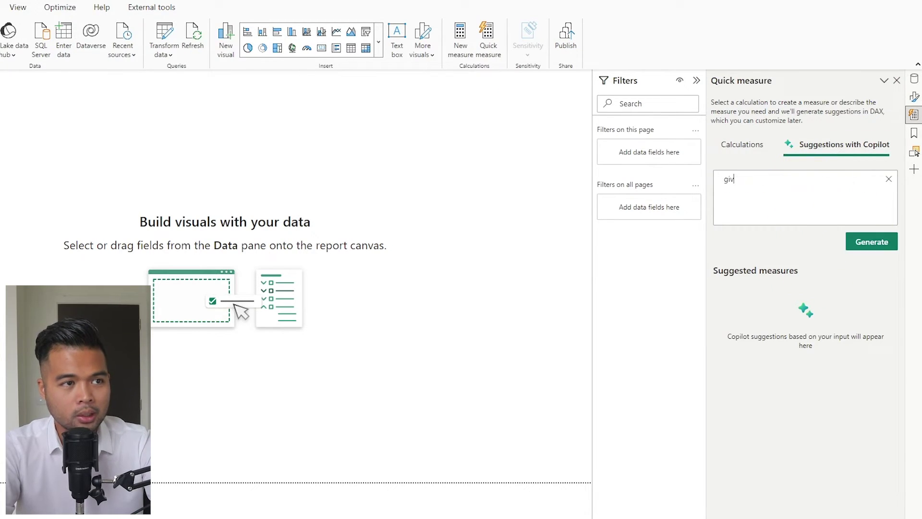
pyautogui.press('BackSpace')
pyautogui.press('BackSpace')
pyautogui.write('giv')
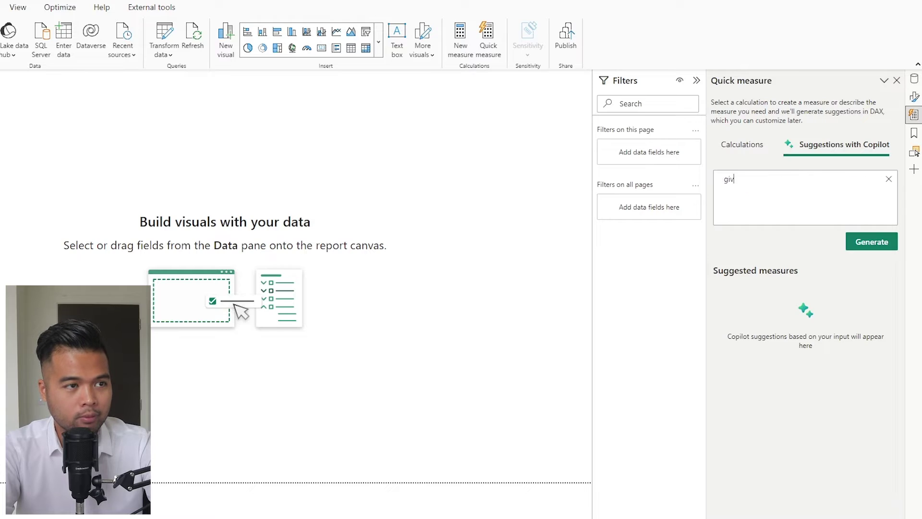
pyautogui.write('e me the sumx of order details')
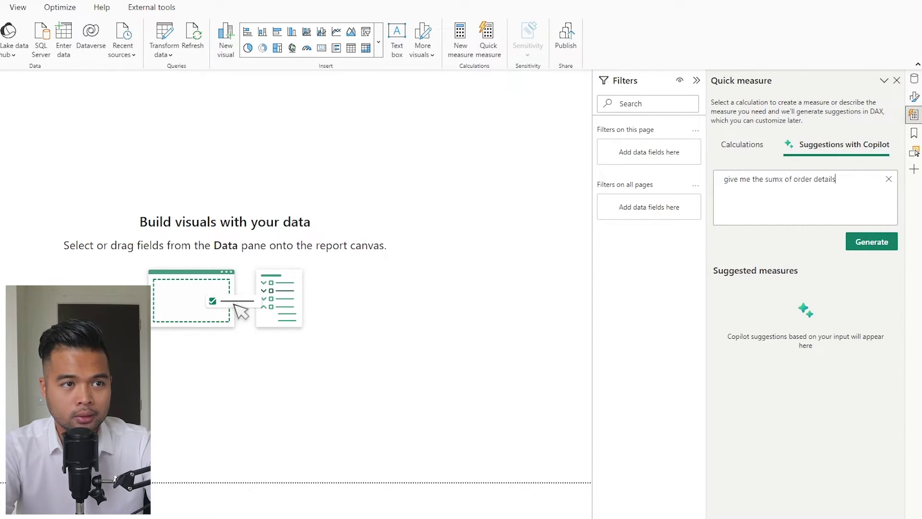
pyautogui.write(' * quantity')
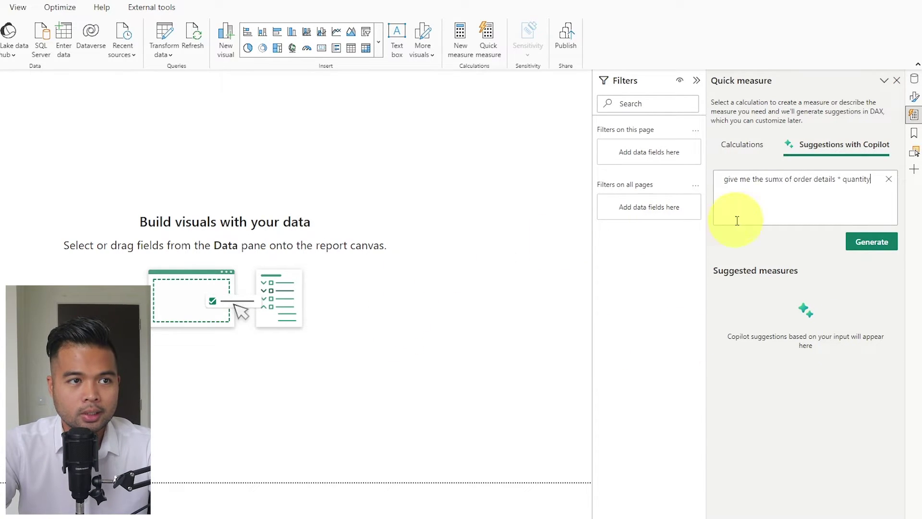
# Replace "order details" with "unit price" in the prompt so it reads "give me the sumx of unit price * quantity"
pyautogui.doubleClick(815, 179)
pyautogui.press('BackSpace')
pyautogui.press('BackSpace')
pyautogui.press('BackSpace')
pyautogui.press('BackSpace')
pyautogui.press('BackSpace')
pyautogui.press('BackSpace')
pyautogui.press('BackSpace')
pyautogui.write('price')
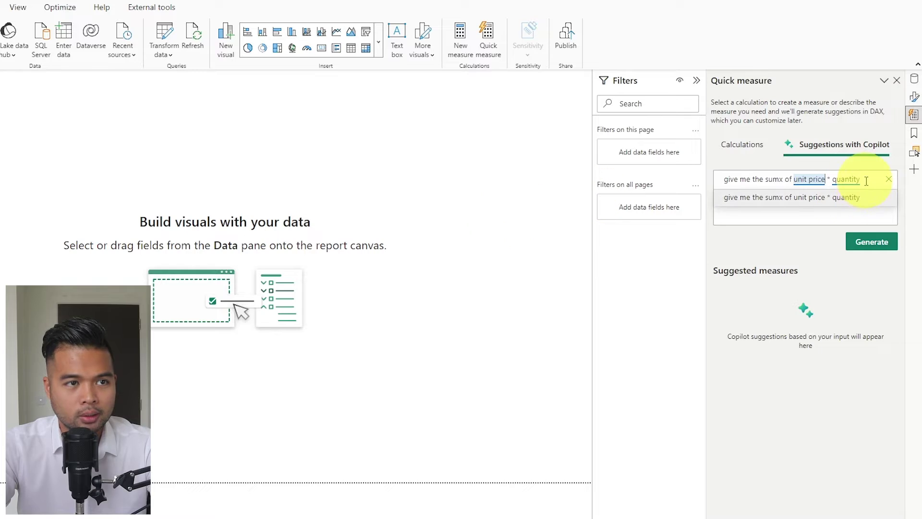
pyautogui.click(867, 203)
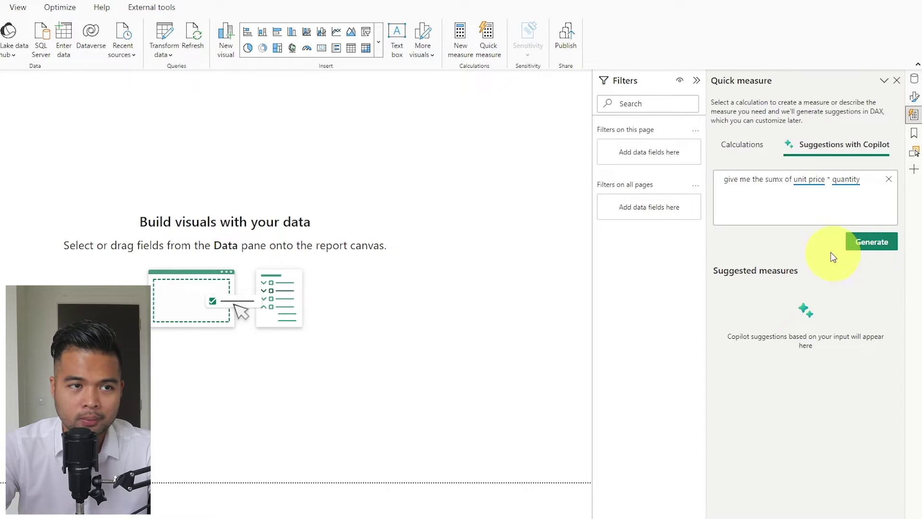
# Generate the measure suggestion from the prompt, review its preview and DAX, and add the measure to the model
pyautogui.click(874, 244)
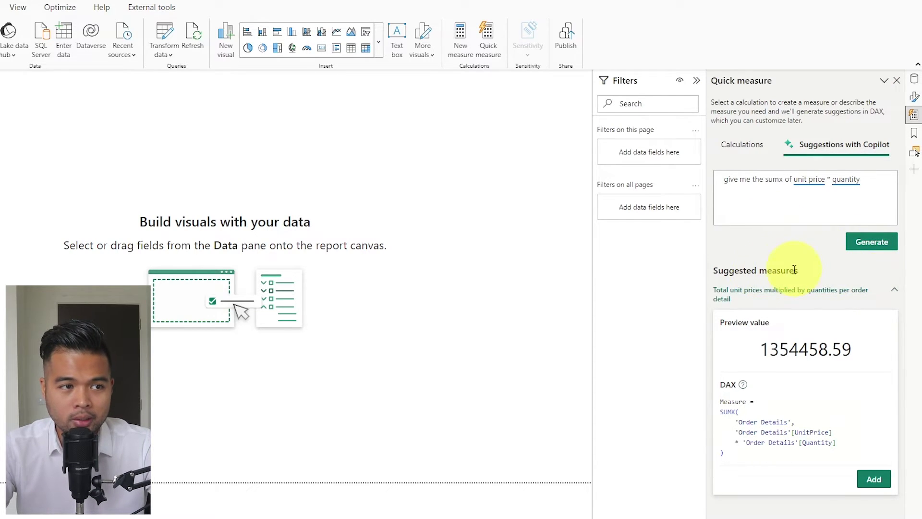
pyautogui.click(895, 290)
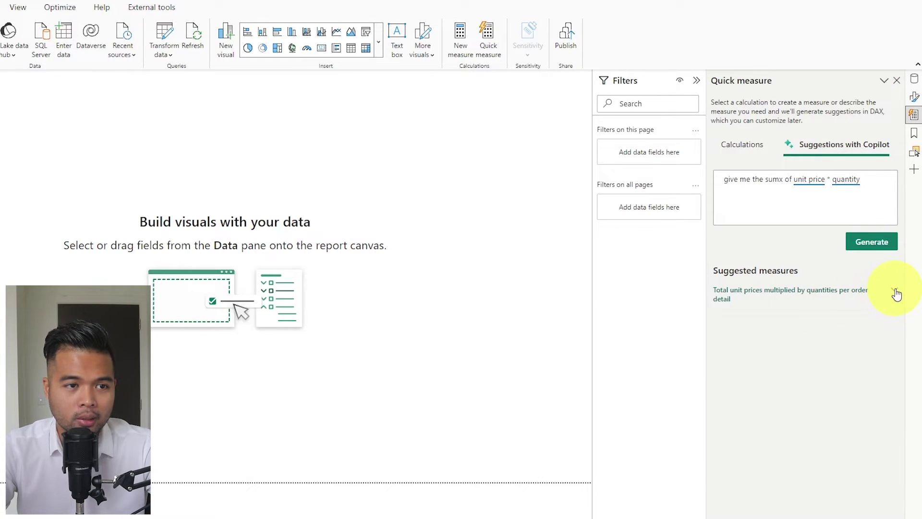
pyautogui.click(896, 291)
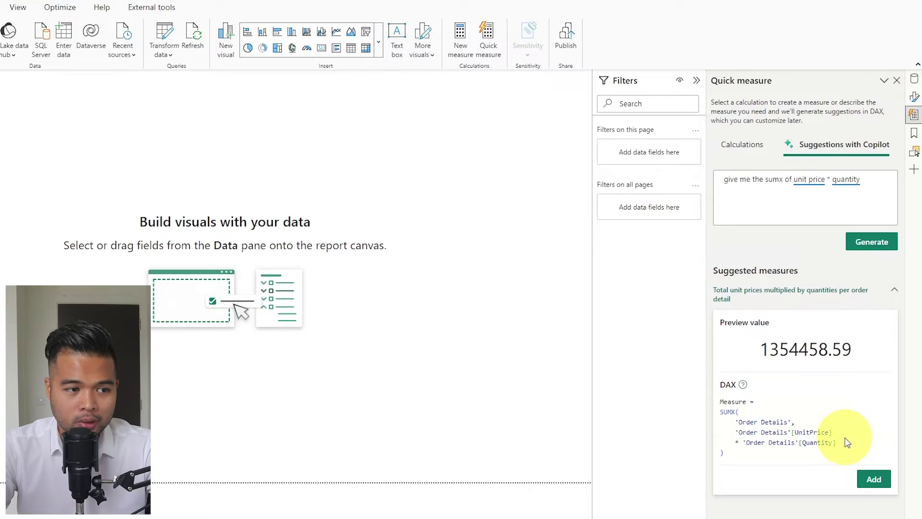
pyautogui.click(873, 479)
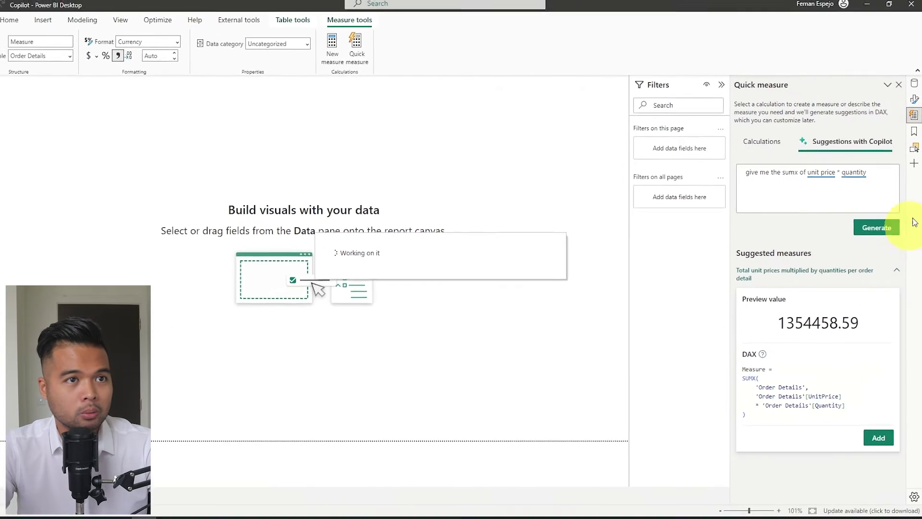
# Rename the new SUMX measure in the Order Details table to Sales in its formula
pyautogui.click(914, 83)
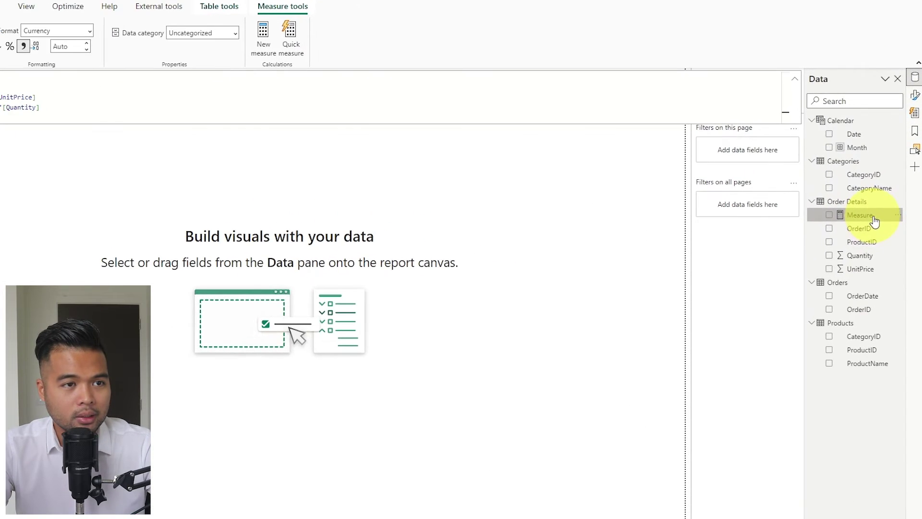
pyautogui.doubleClick(50, 86)
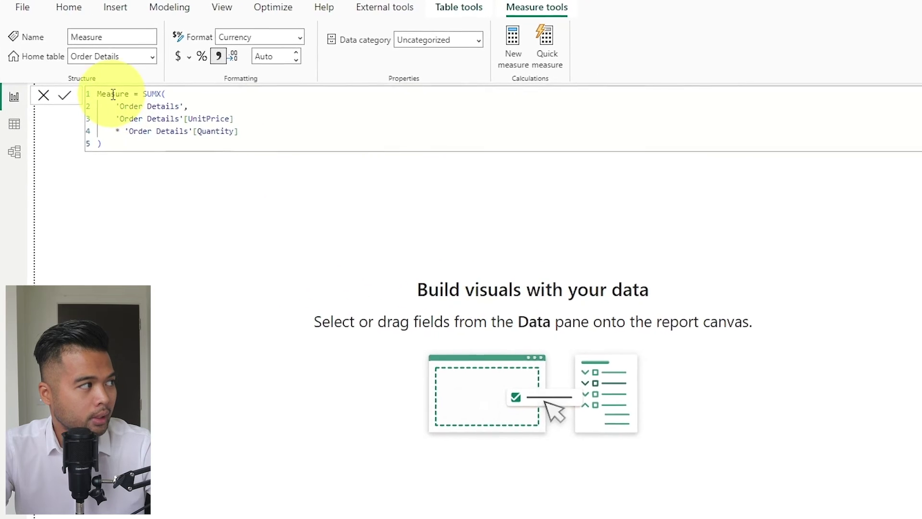
pyautogui.press('BackSpace')
pyautogui.write('Sales')
pyautogui.press('Return')
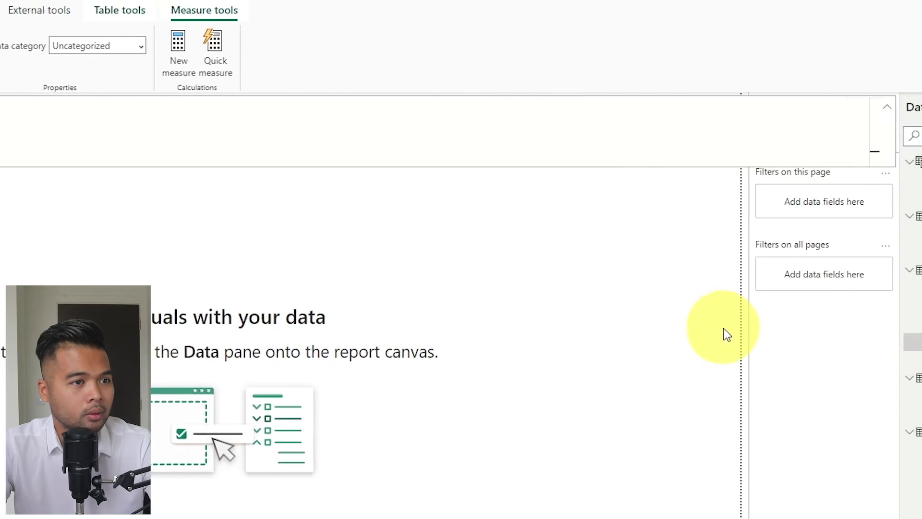
pyautogui.moveTo(792, 341); pyautogui.dragTo(805, 356)
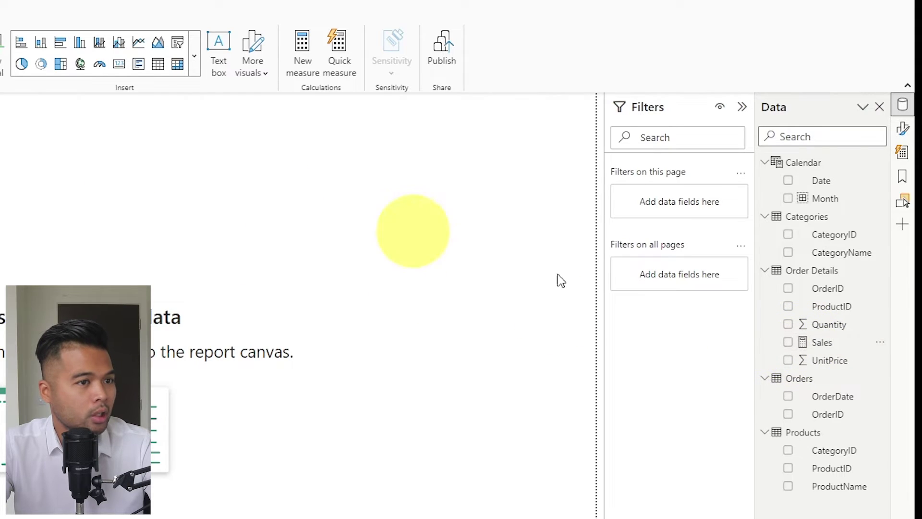
# Format the Sales measure as currency with the £ English (United Kingdom) symbol
pyautogui.click(819, 351)
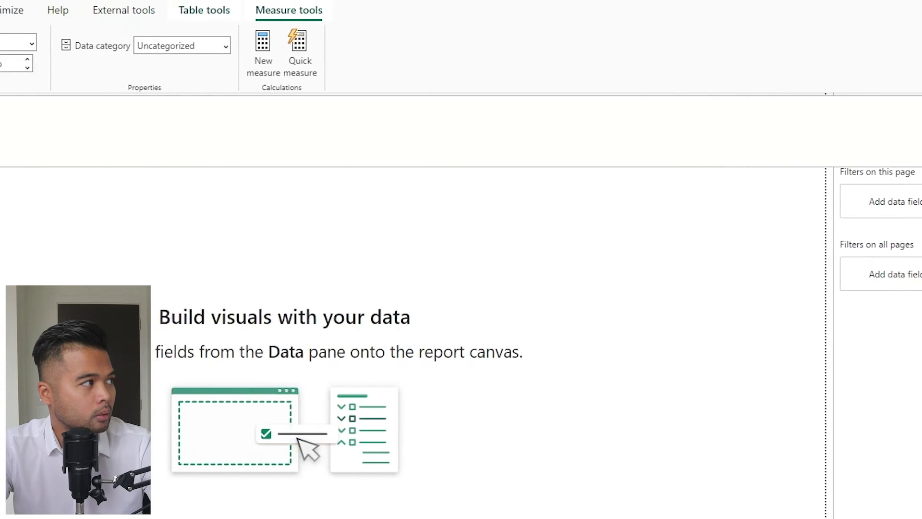
pyautogui.click(204, 61)
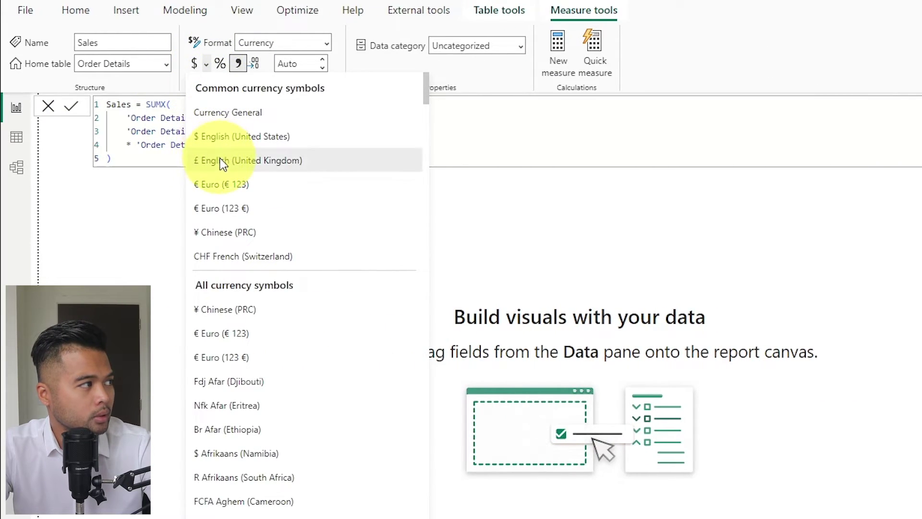
pyautogui.click(211, 160)
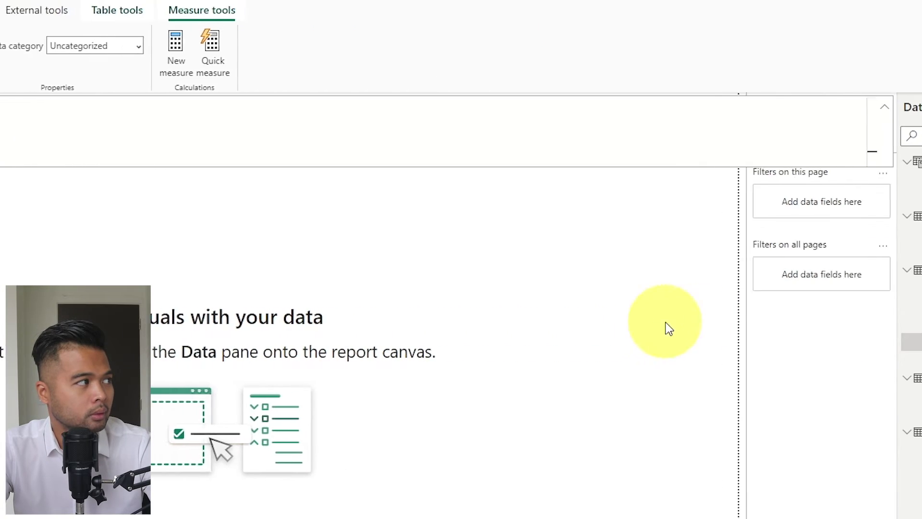
pyautogui.click(669, 329)
# Add the Sales measure to the report canvas as a card visual and narrow the card from its left edge
pyautogui.moveTo(778, 352); pyautogui.dragTo(454, 204)
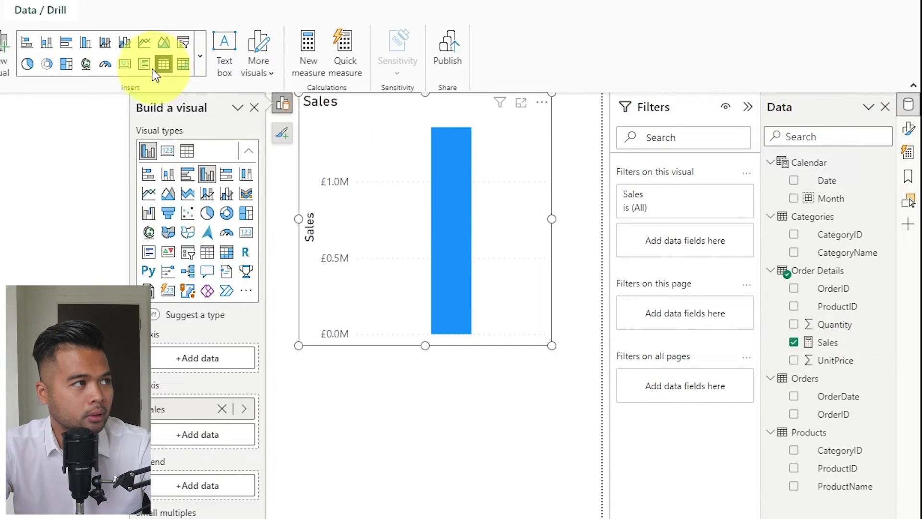
pyautogui.click(125, 64)
pyautogui.moveTo(439, 345); pyautogui.dragTo(473, 198)
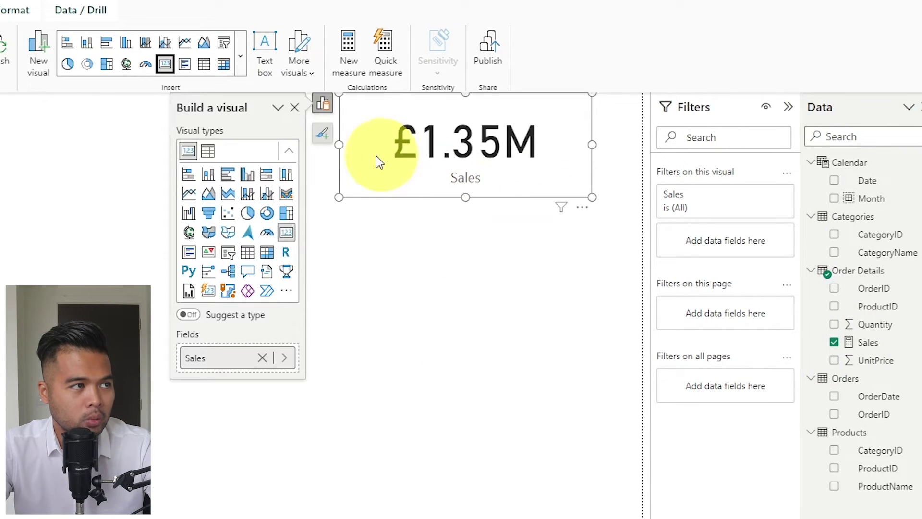
pyautogui.moveTo(339, 145); pyautogui.dragTo(414, 150)
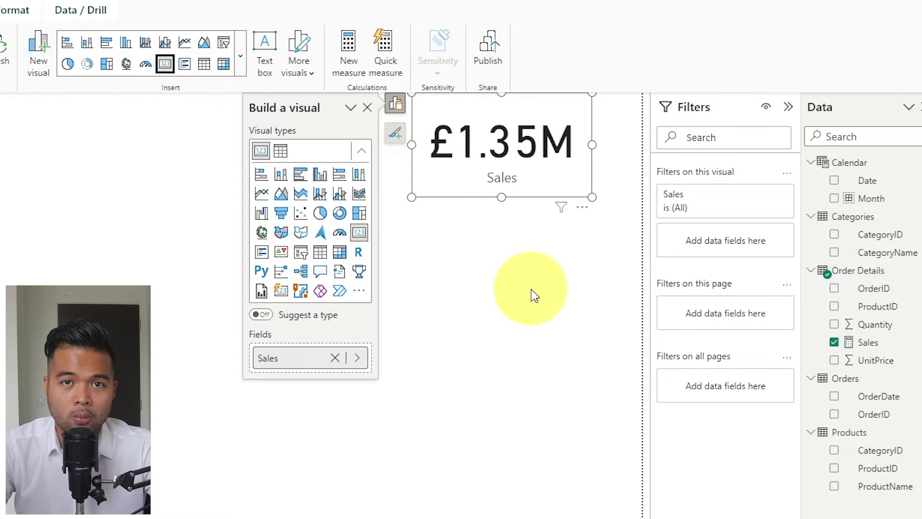
pyautogui.click(558, 322)
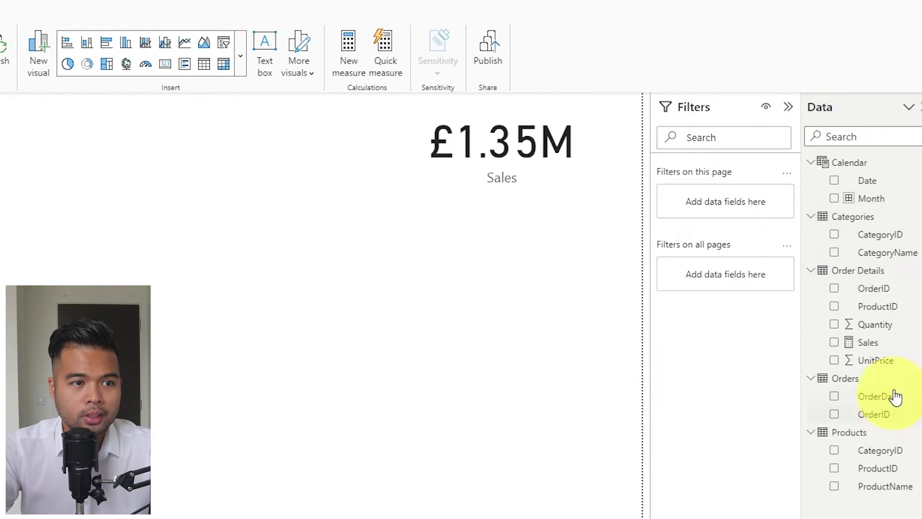
# Build a clustered bar chart of Sales by CategoryName below the Sales card, enlarge it and move it up under the card
pyautogui.moveTo(871, 344); pyautogui.dragTo(581, 309)
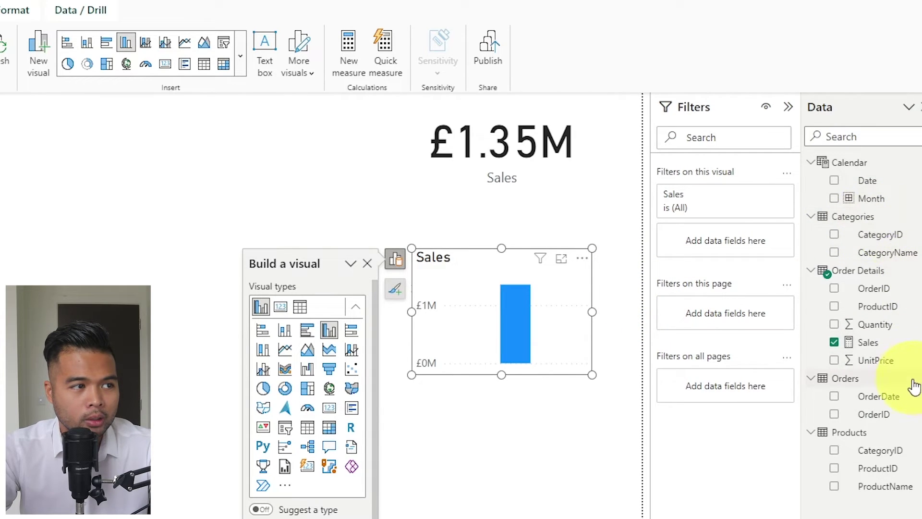
pyautogui.moveTo(891, 251); pyautogui.dragTo(521, 326)
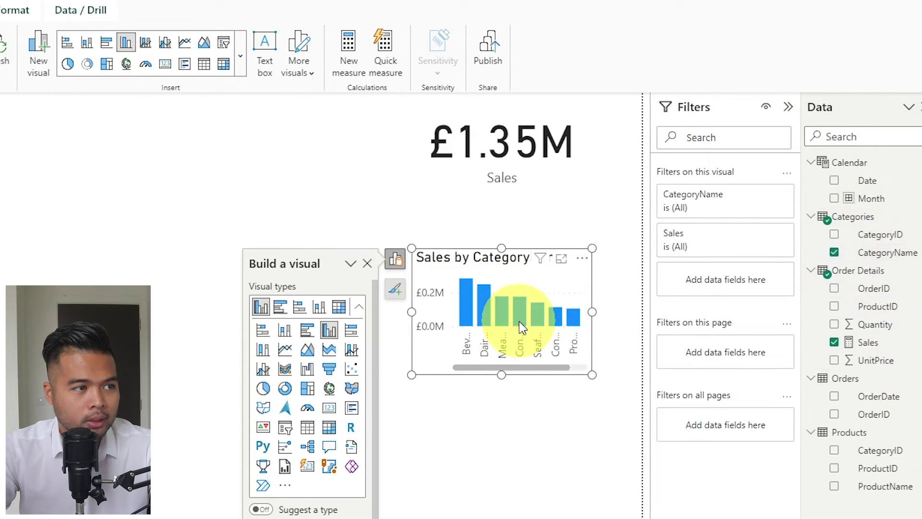
pyautogui.click(307, 330)
pyautogui.moveTo(502, 370); pyautogui.dragTo(533, 462)
pyautogui.moveTo(412, 361); pyautogui.dragTo(247, 361)
pyautogui.moveTo(350, 243); pyautogui.dragTo(381, 191)
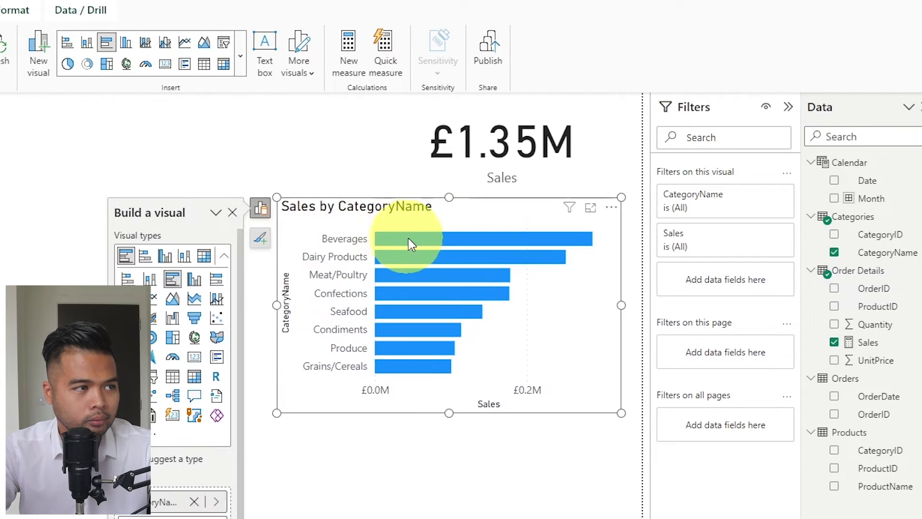
# Turn on data labels for the Sales by CategoryName bar chart and expand their settings
pyautogui.click(553, 512)
pyautogui.click(495, 211)
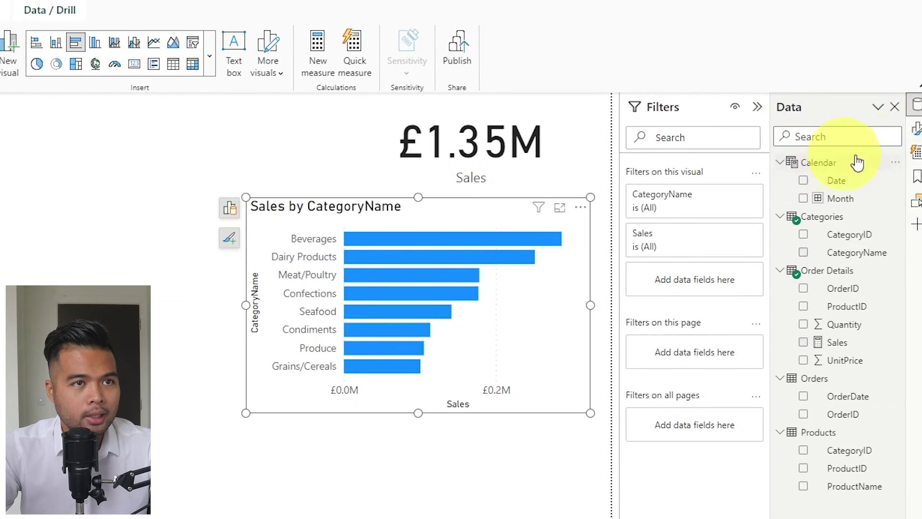
pyautogui.click(915, 134)
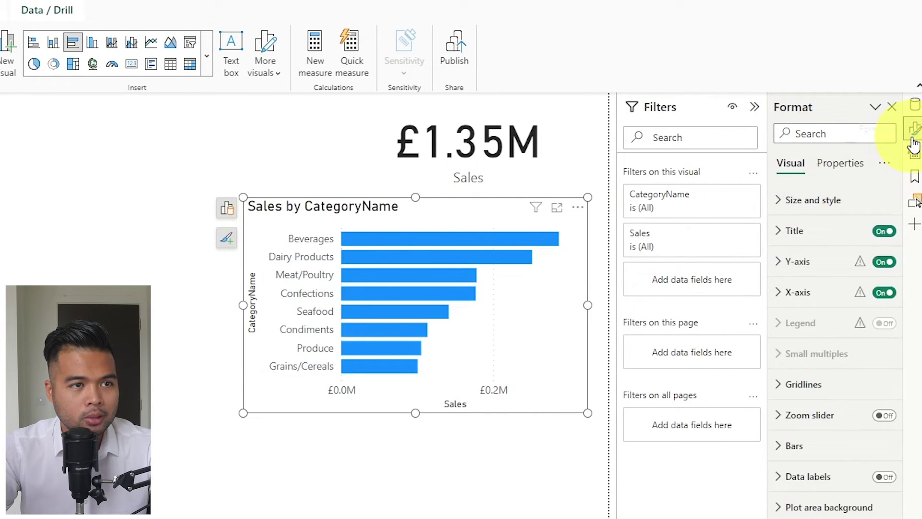
pyautogui.click(885, 478)
pyautogui.click(812, 476)
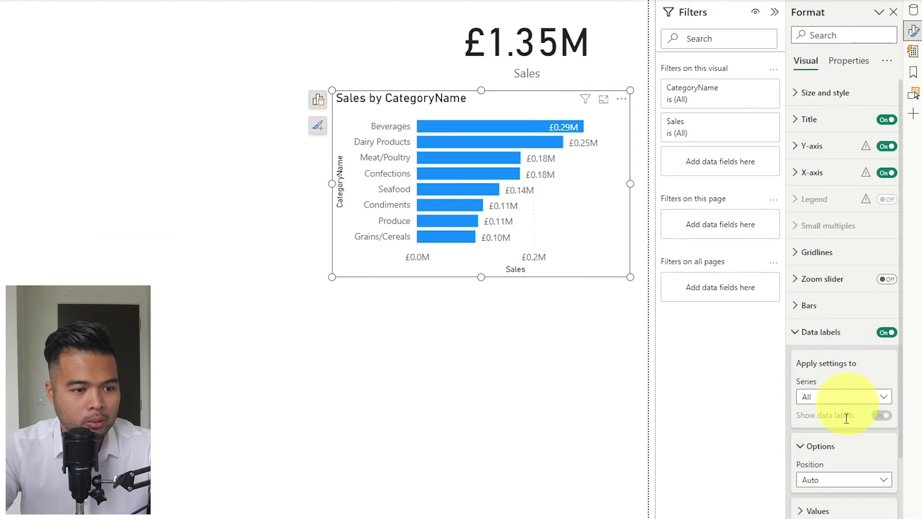
# Set the data label values to display units None with 0 decimal places, and shift the bar chart slightly right and up
pyautogui.scroll(-3, 831, 446)
pyautogui.click(827, 402)
pyautogui.scroll(-3, 845, 474)
pyautogui.click(849, 384)
pyautogui.click(835, 409)
pyautogui.click(816, 412)
pyautogui.write('0')
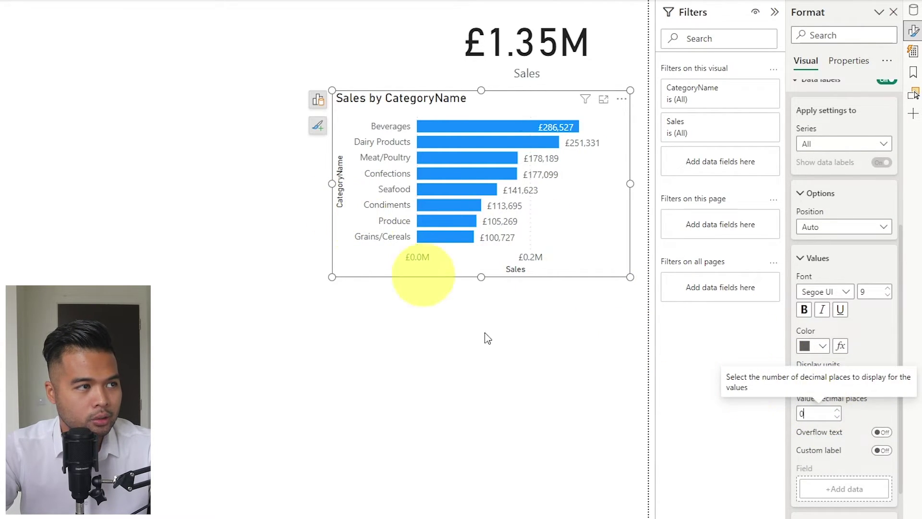
pyautogui.moveTo(456, 271); pyautogui.dragTo(468, 267)
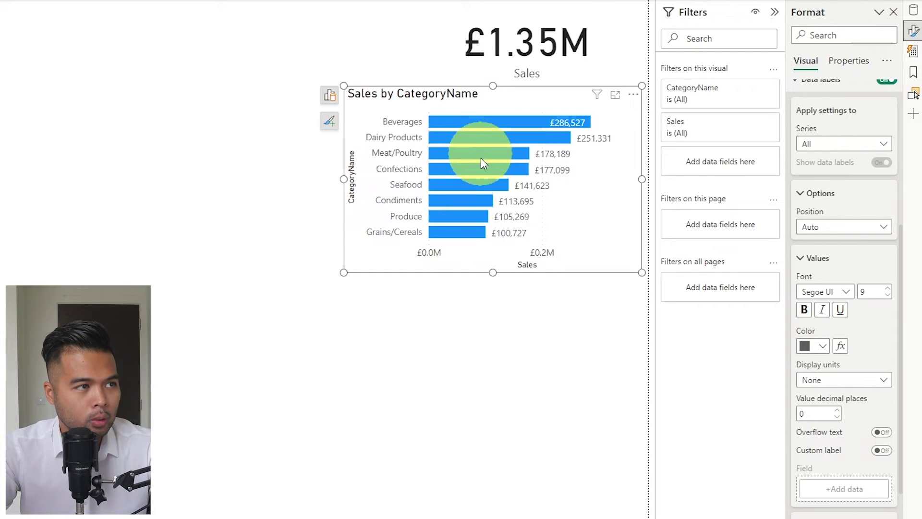
pyautogui.click(598, 307)
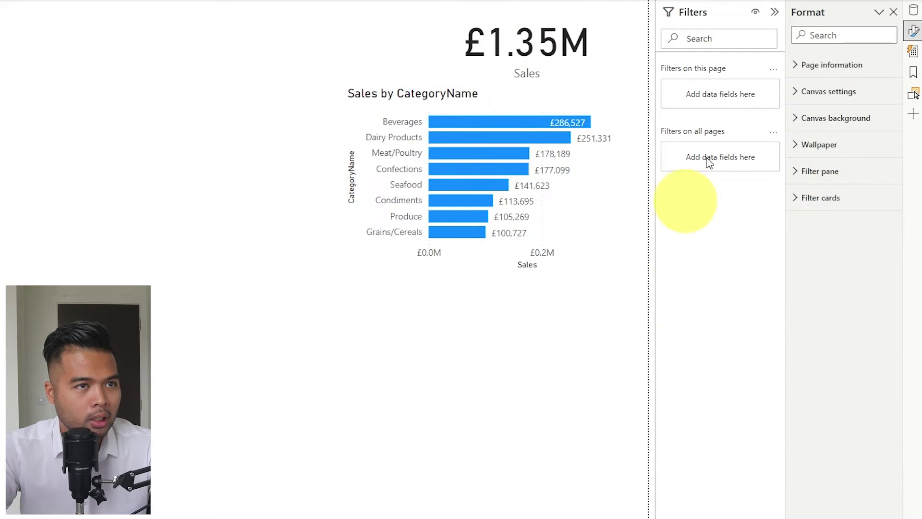
# Replace the Copilot quick measure prompt with "sales where Category name is Seafood"
pyautogui.click(914, 11)
pyautogui.click(913, 51)
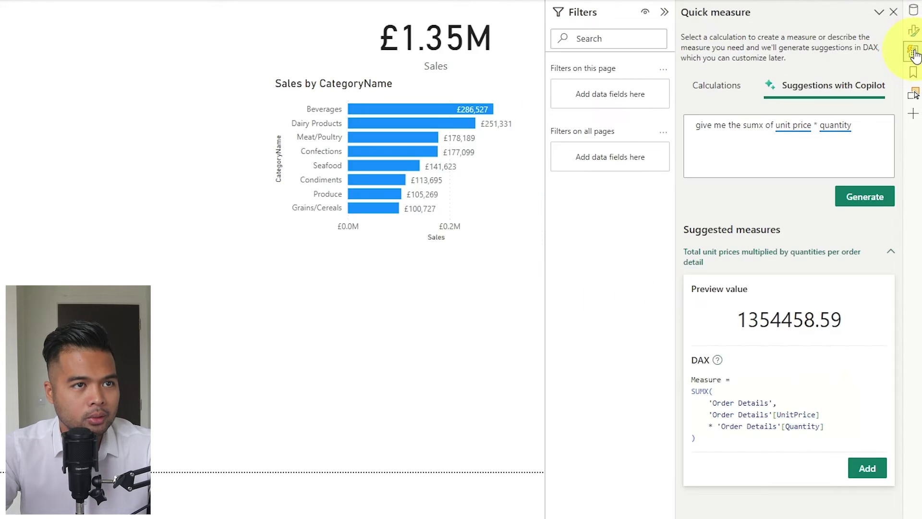
pyautogui.moveTo(869, 129); pyautogui.dragTo(641, 128)
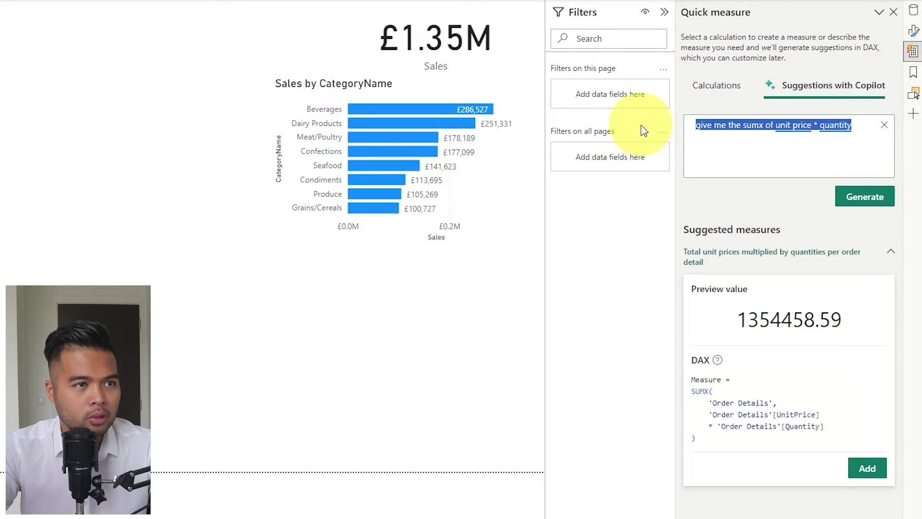
pyautogui.press('BackSpace')
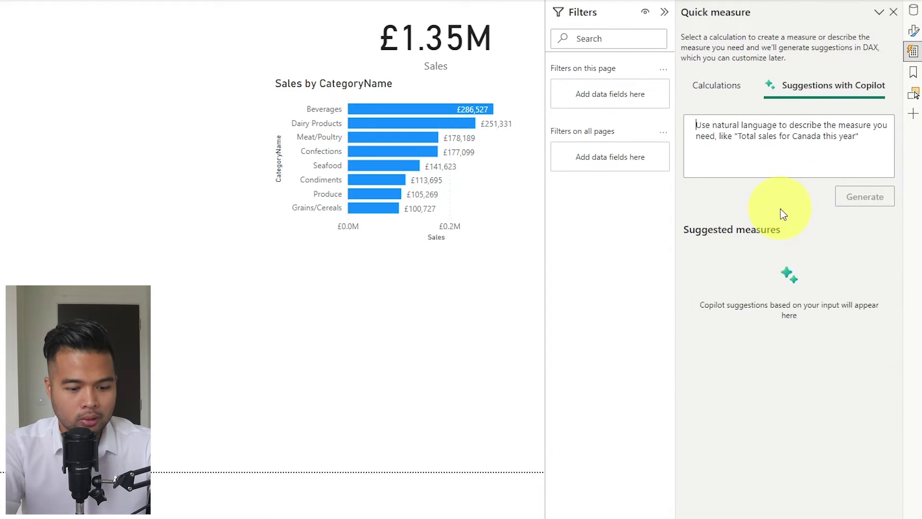
pyautogui.write('sales')
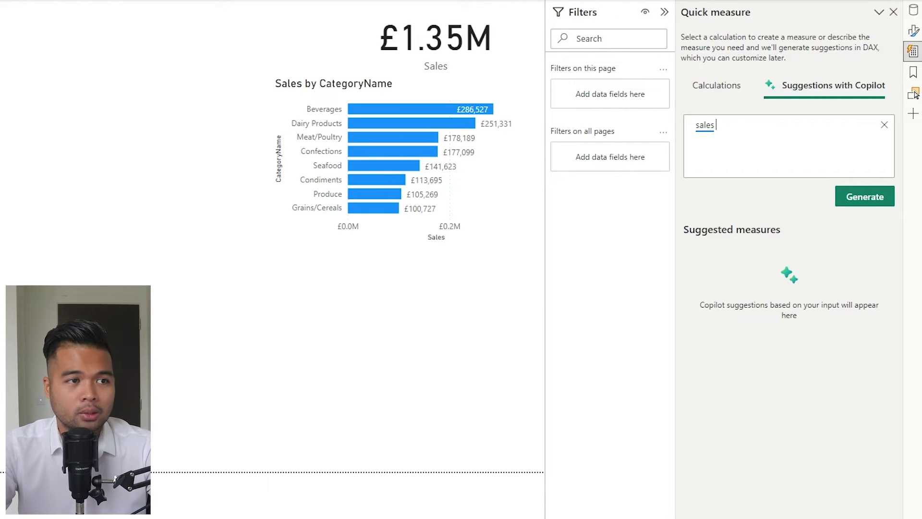
pyautogui.write('where Category name is Seafood')
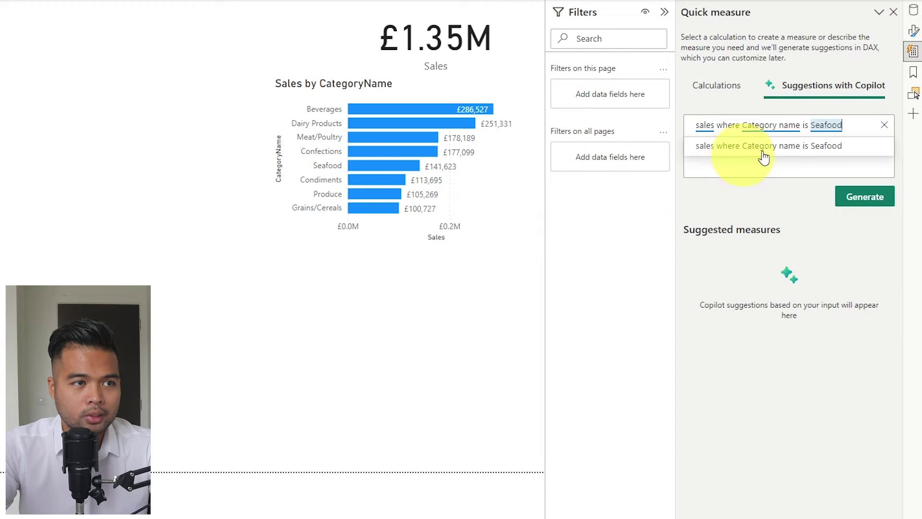
pyautogui.moveTo(854, 126); pyautogui.dragTo(711, 131)
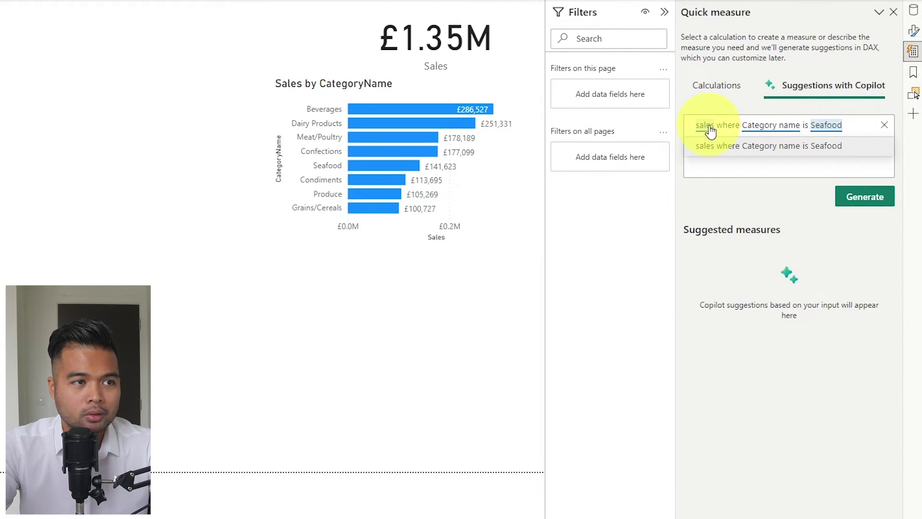
pyautogui.click(781, 167)
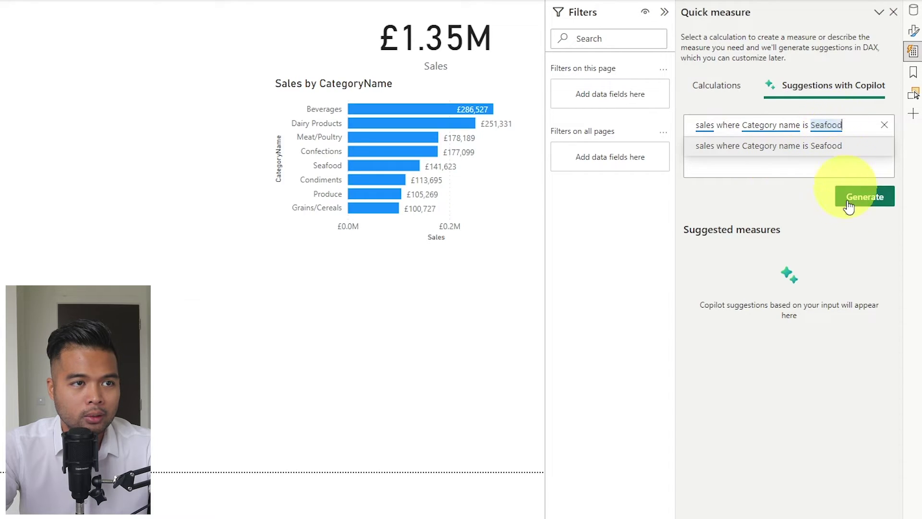
pyautogui.click(840, 146)
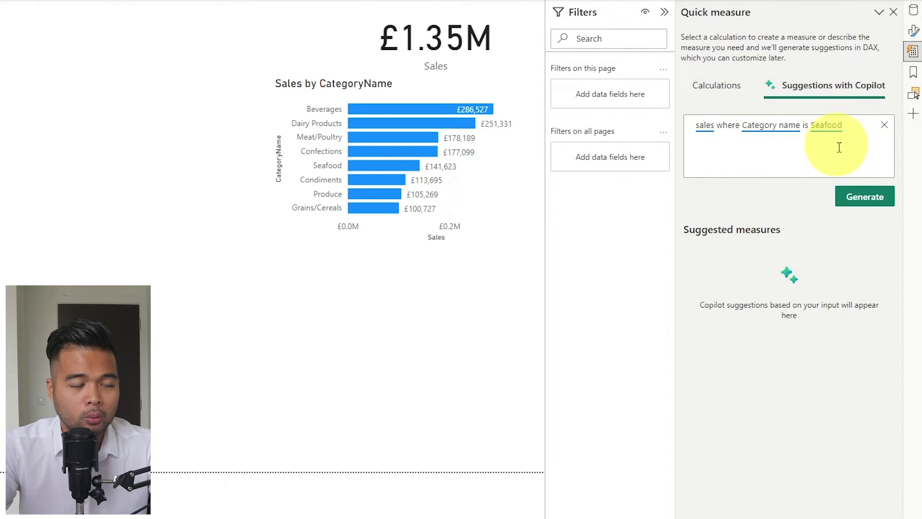
# Generate the Seafood measure suggestion, expand its full DAX and add the measure to the model
pyautogui.click(851, 201)
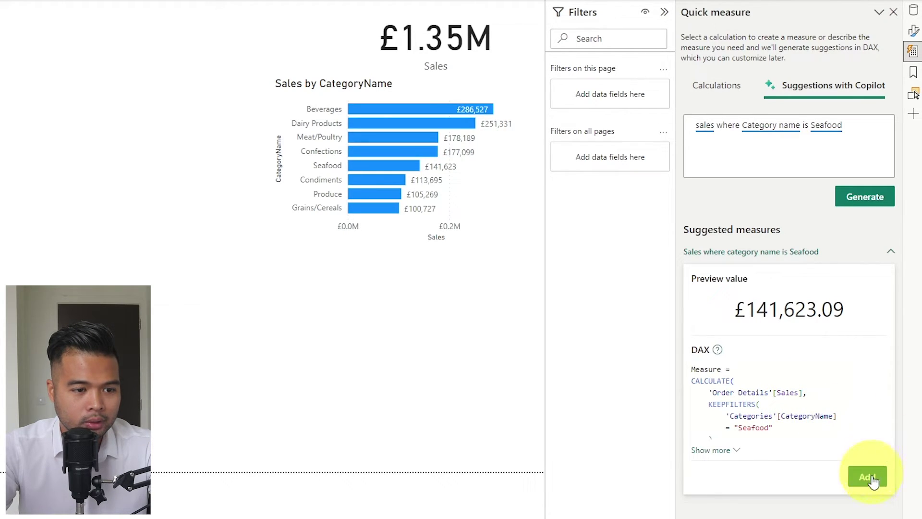
pyautogui.click(723, 450)
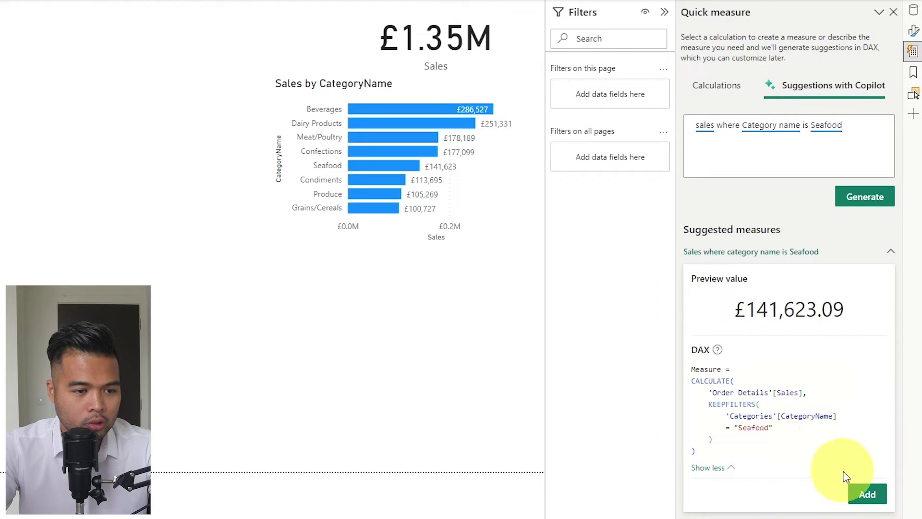
pyautogui.click(868, 494)
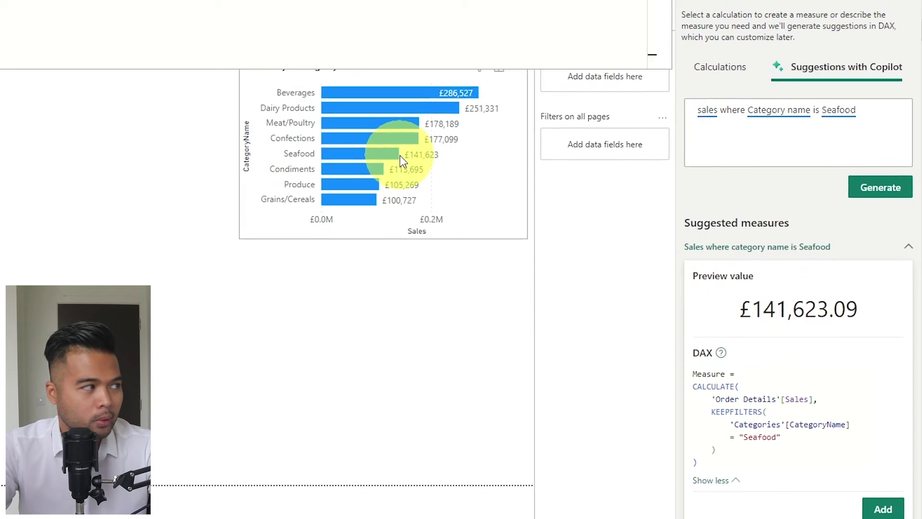
# Rename the new CALCULATE measure in the Order Details table to Seafood Sales in its formula
pyautogui.click(908, 16)
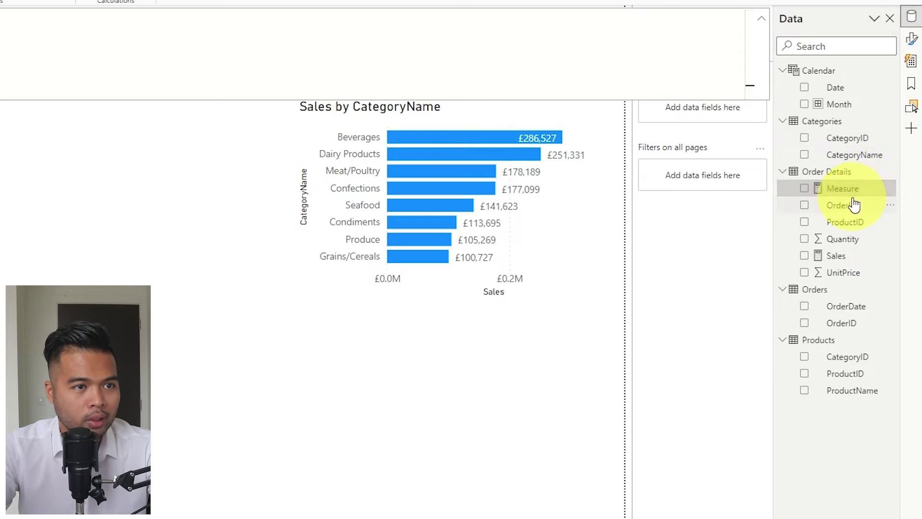
pyautogui.click(846, 189)
pyautogui.doubleClick(104, 73)
pyautogui.write('Seafood T = CALCULATE(')
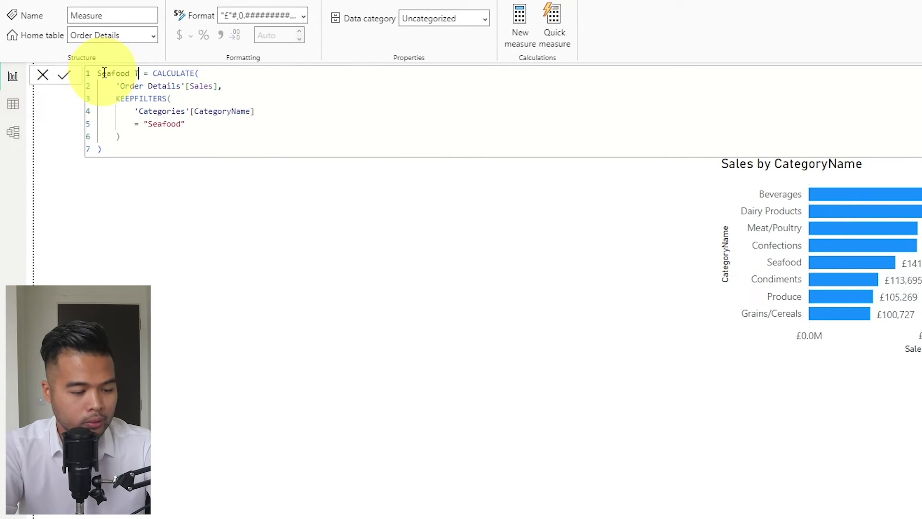
pyautogui.press('BackSpace')
pyautogui.write('Sales')
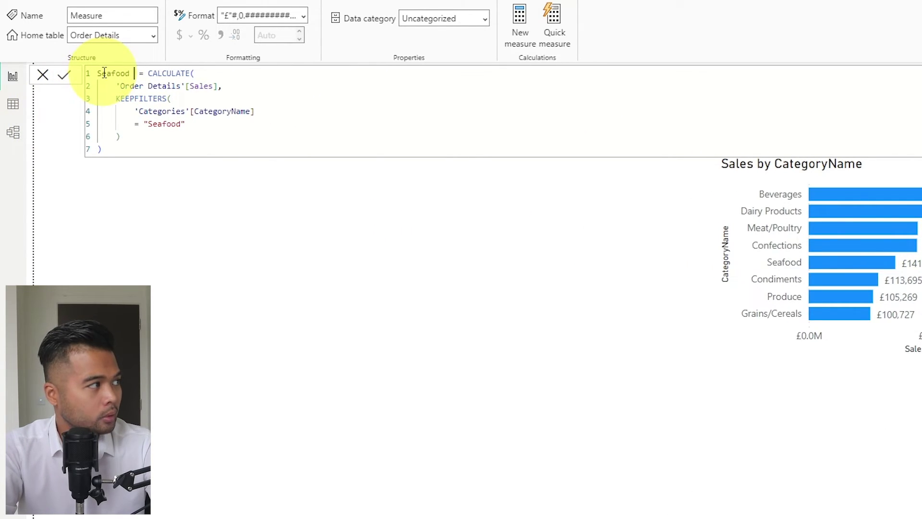
pyautogui.press('Return')
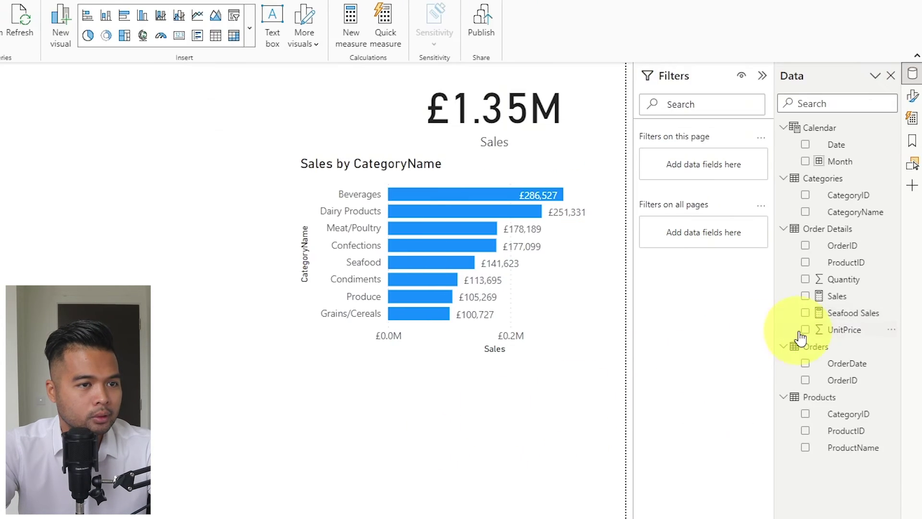
# Add the Seafood Sales measure to the canvas as a card visual below the bar chart
pyautogui.moveTo(817, 313); pyautogui.dragTo(546, 422)
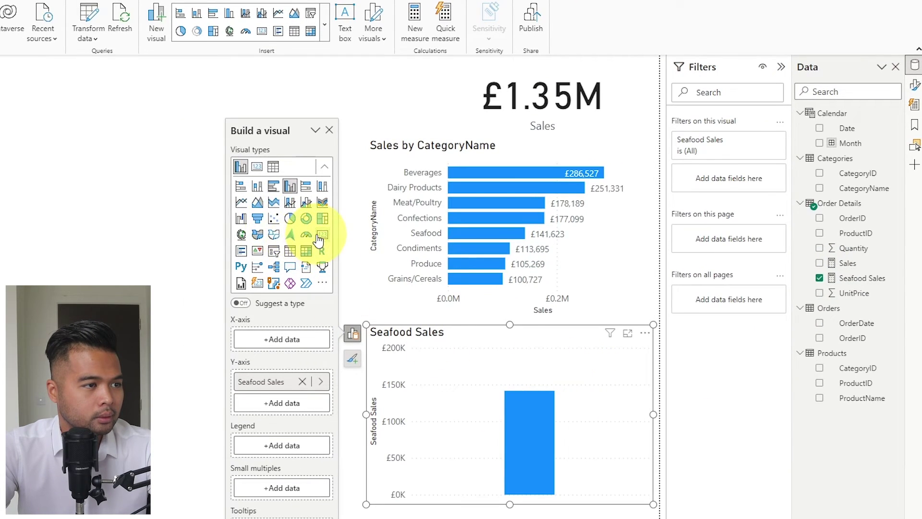
pyautogui.click(322, 234)
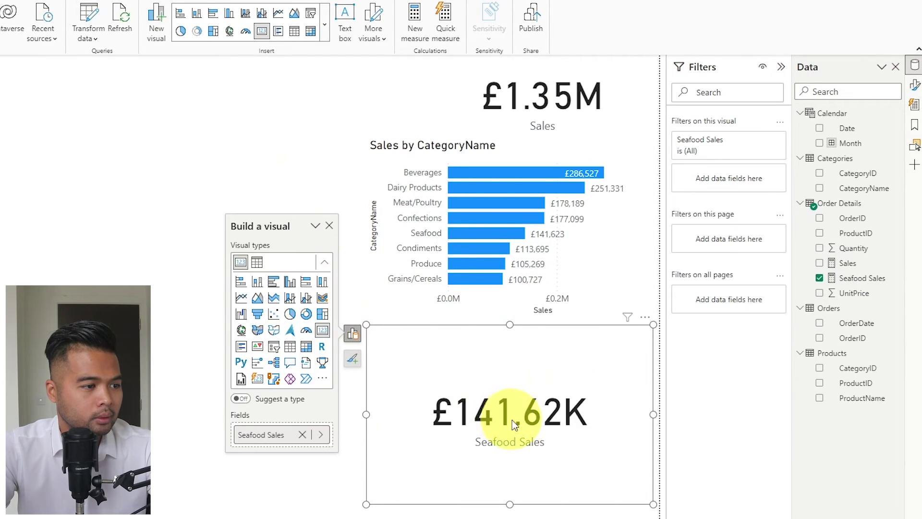
pyautogui.moveTo(526, 401); pyautogui.dragTo(522, 400)
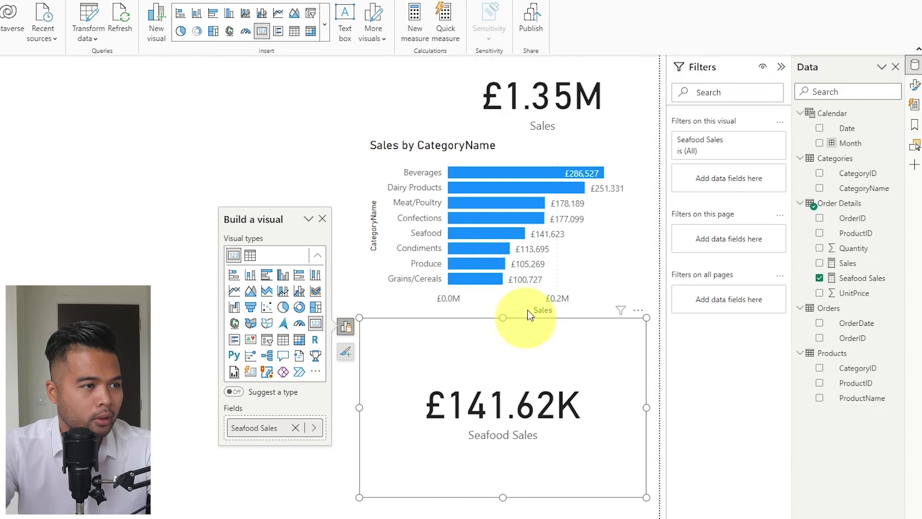
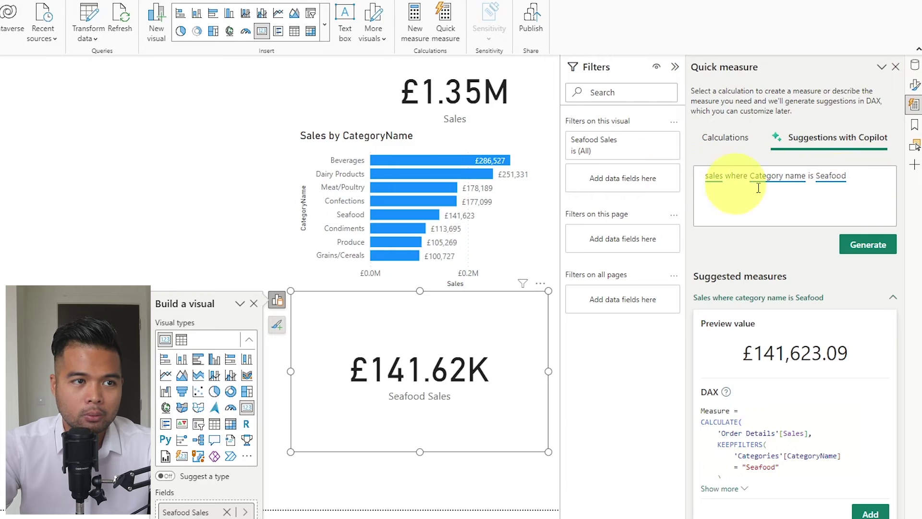
# Replace the Copilot prompt with "average unit price of Condiments (category name)" and generate its measure suggestion
pyautogui.moveTo(706, 175); pyautogui.dragTo(894, 176)
pyautogui.press('BackSpace')
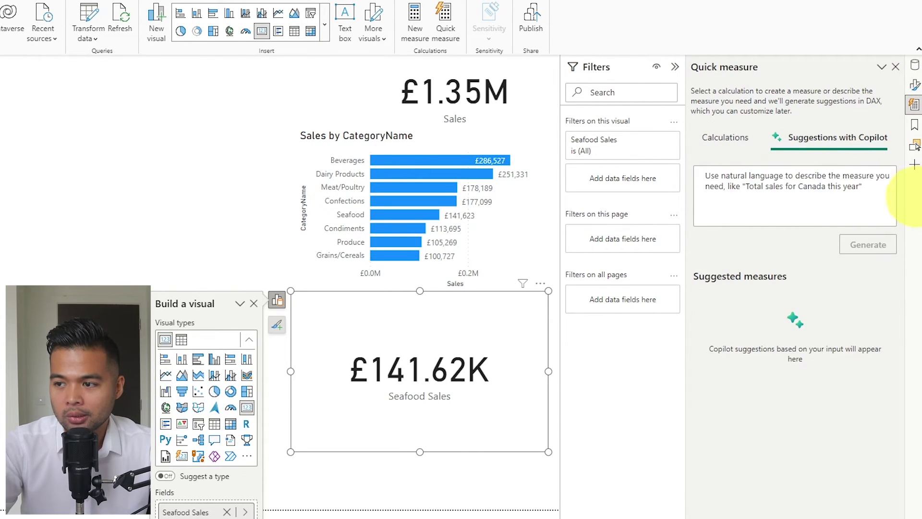
pyautogui.write('avera')
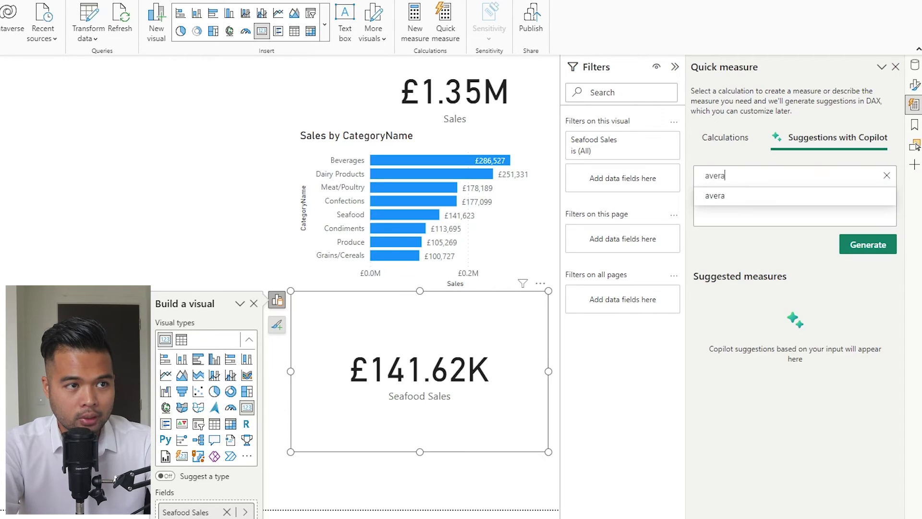
pyautogui.write('ge unit price of Condi')
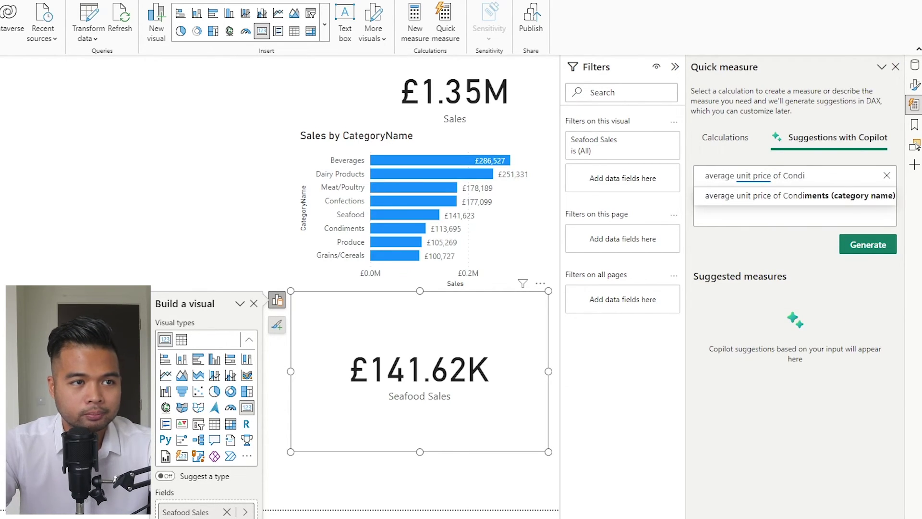
pyautogui.click(772, 196)
pyautogui.click(872, 245)
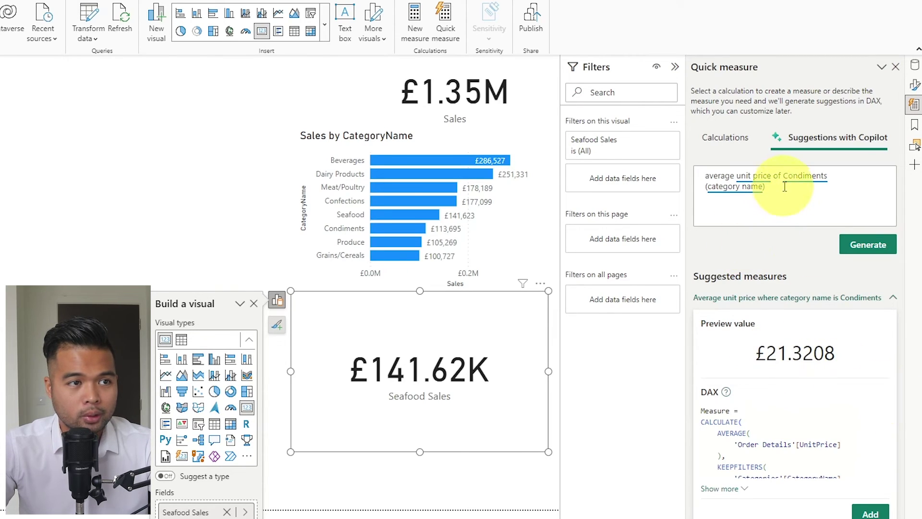
# Clear the Copilot prompt and try to generate a measure suggestion for "top 3 sales by category"
pyautogui.click(886, 176)
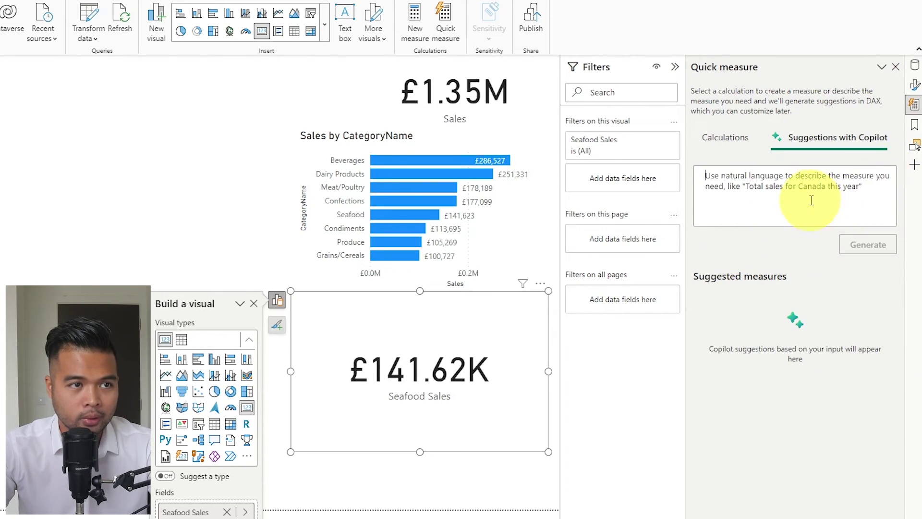
pyautogui.write('top')
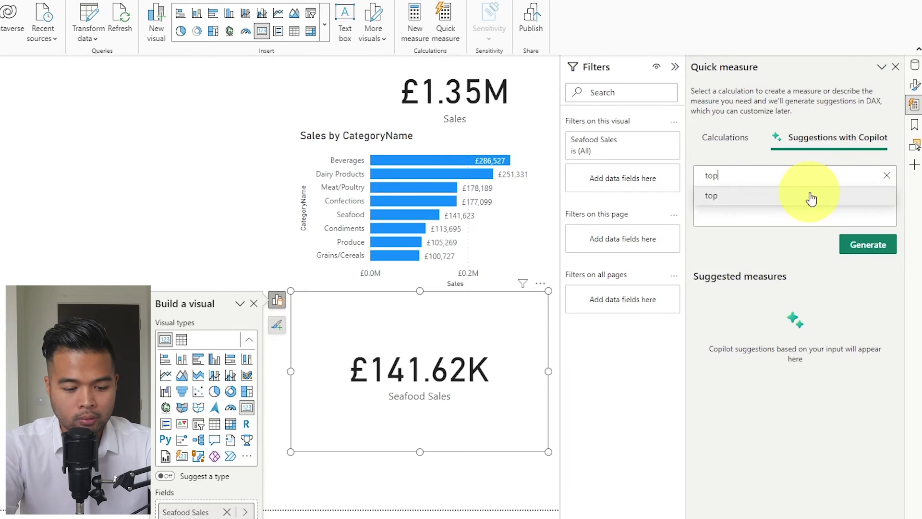
pyautogui.write(' 3 sales by cat')
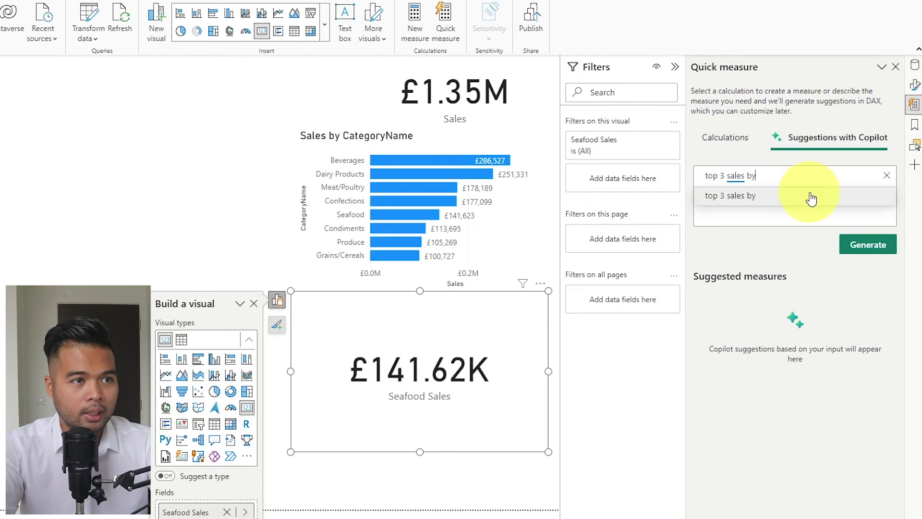
pyautogui.click(769, 196)
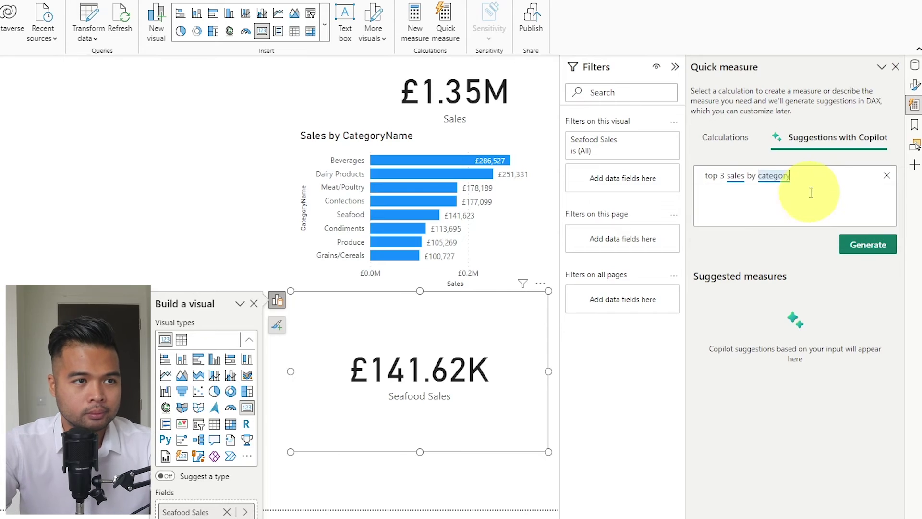
pyautogui.click(867, 252)
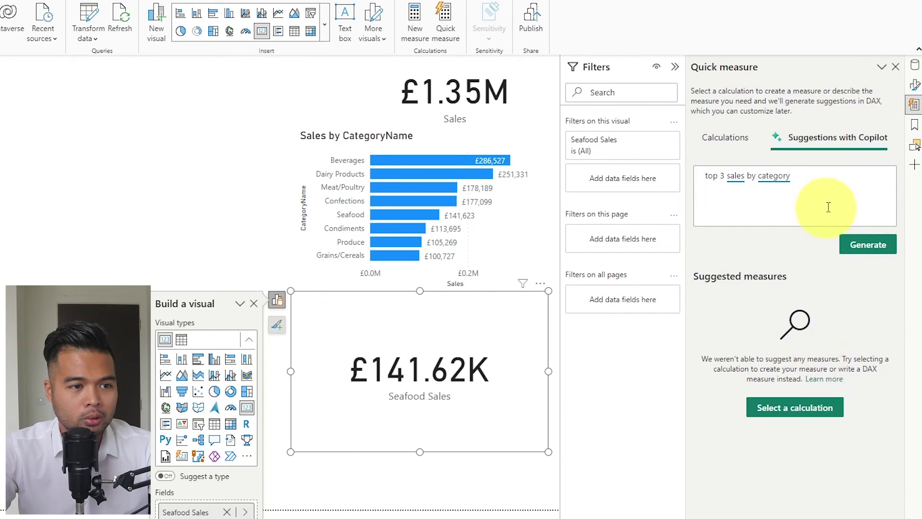
# Change the prompt to "top 3 sales by category name" and generate the measure suggestion again
pyautogui.doubleClick(774, 176)
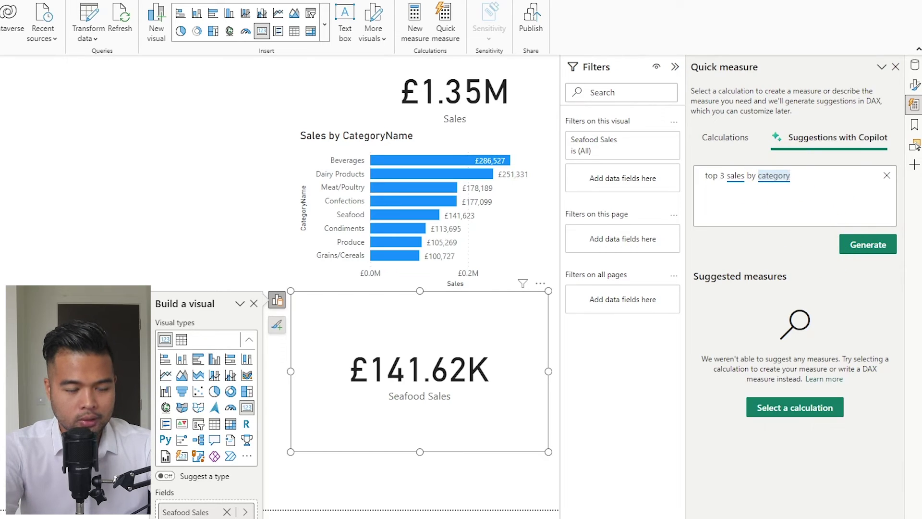
pyautogui.write('name')
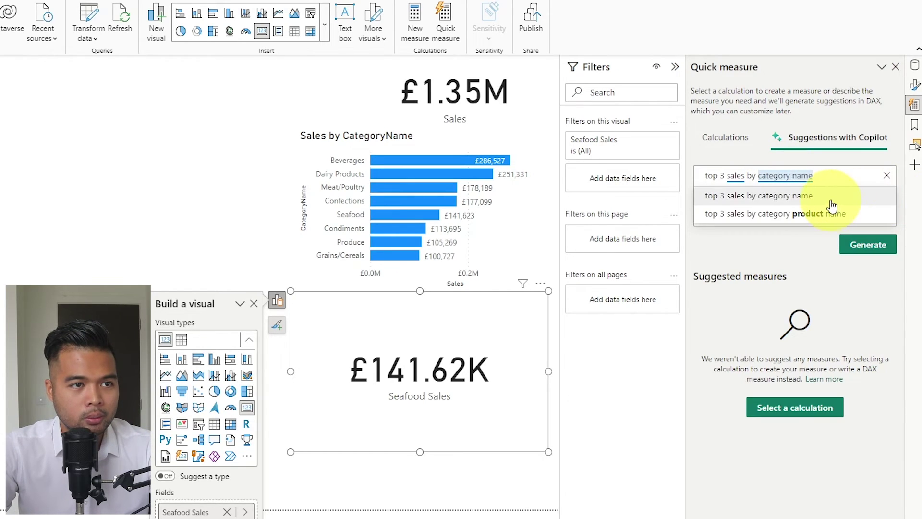
pyautogui.click(812, 196)
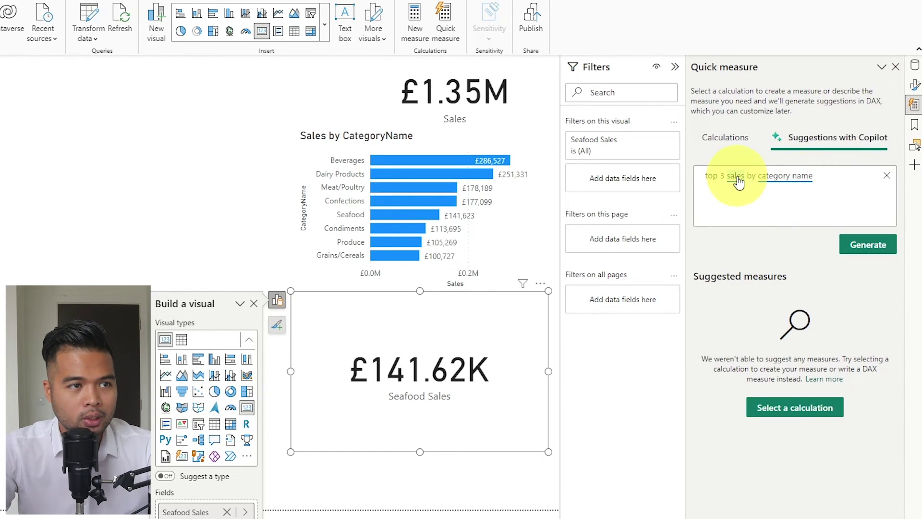
pyautogui.click(856, 248)
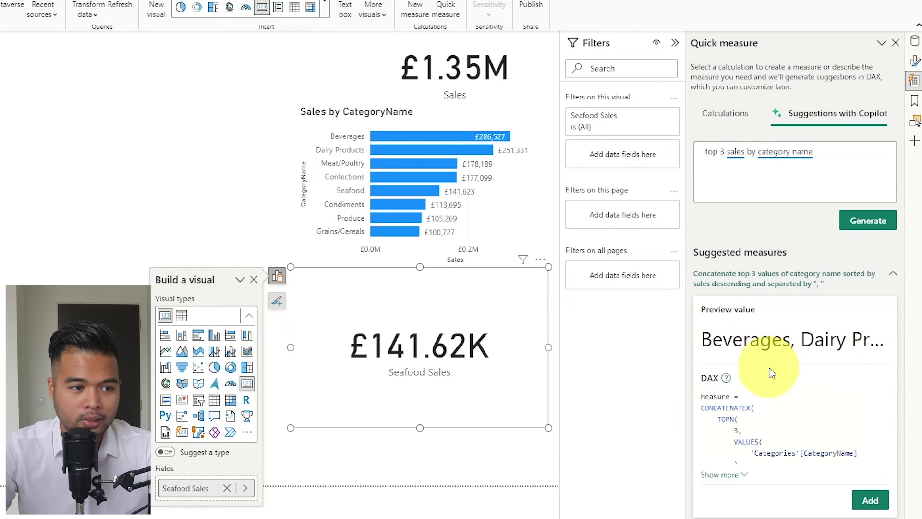
# Expand the full DAX of the suggested top 3 category measure and read through its formula
pyautogui.click(747, 479)
pyautogui.scroll(-3, 792, 437)
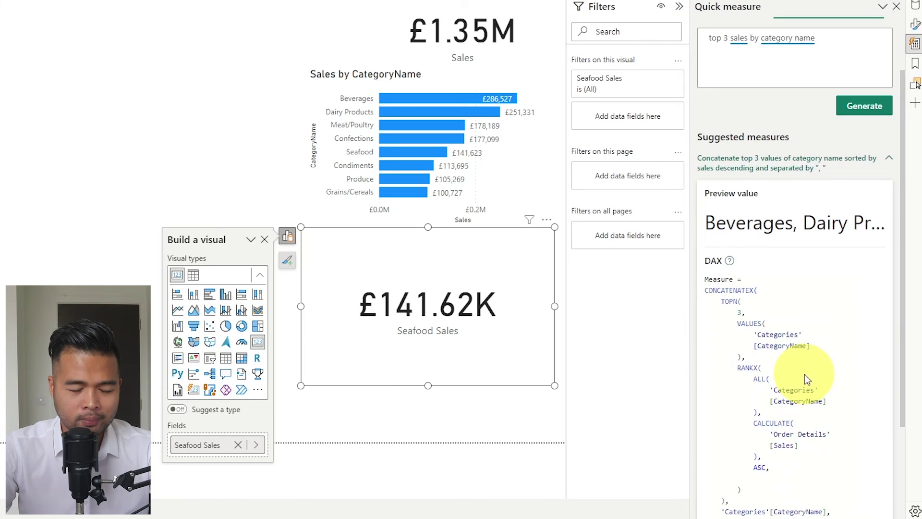
pyautogui.scroll(-3, 793, 365)
pyautogui.scroll(4, 779, 358)
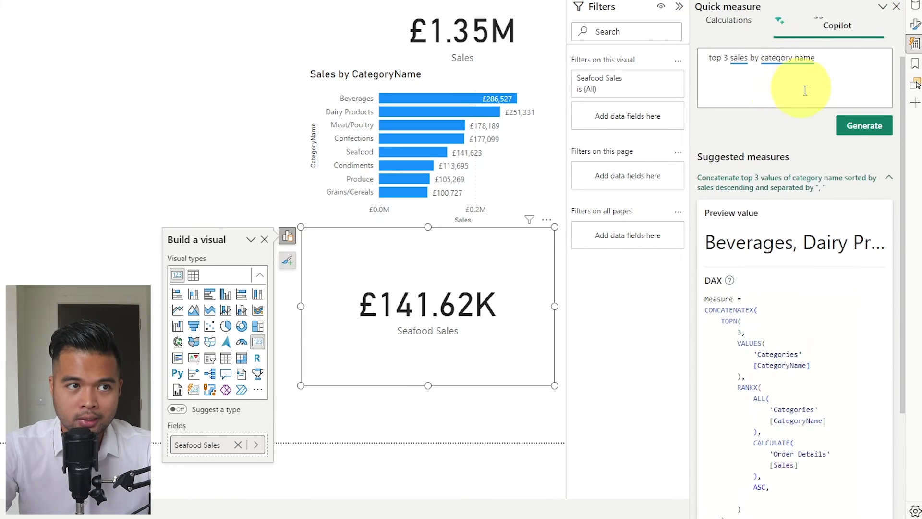
pyautogui.scroll(2, 807, 91)
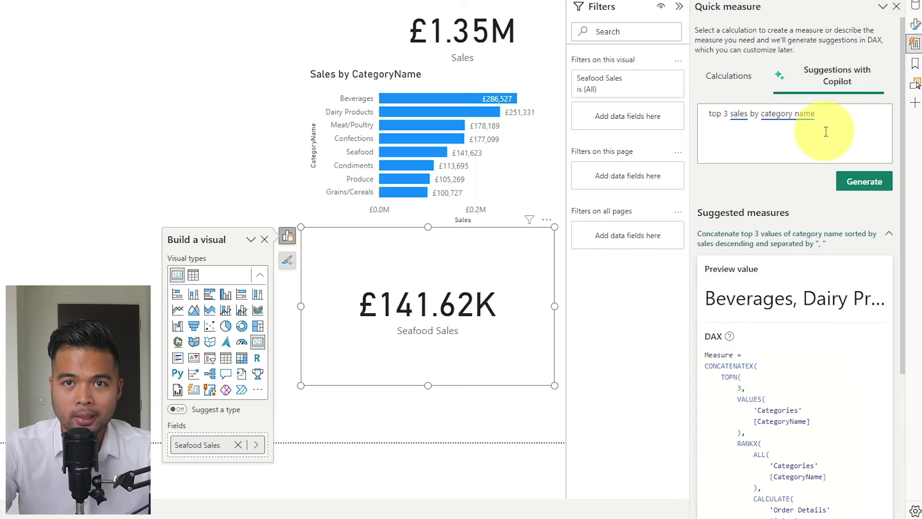